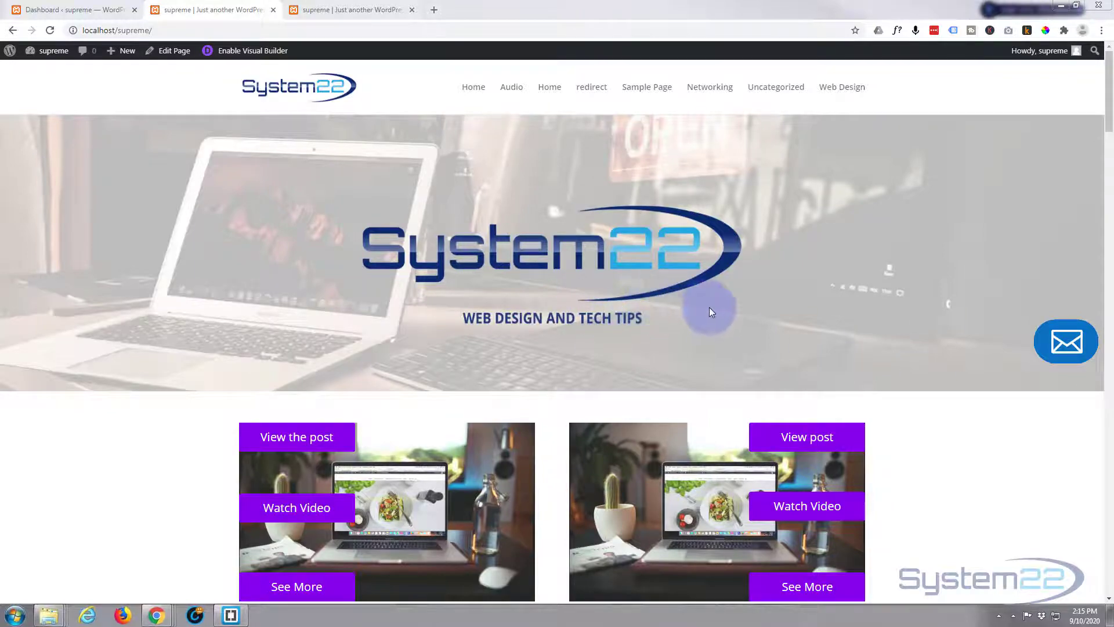
- Preview the image's existing full-screen popup, then close it
scroll(772, 320, down, 10)
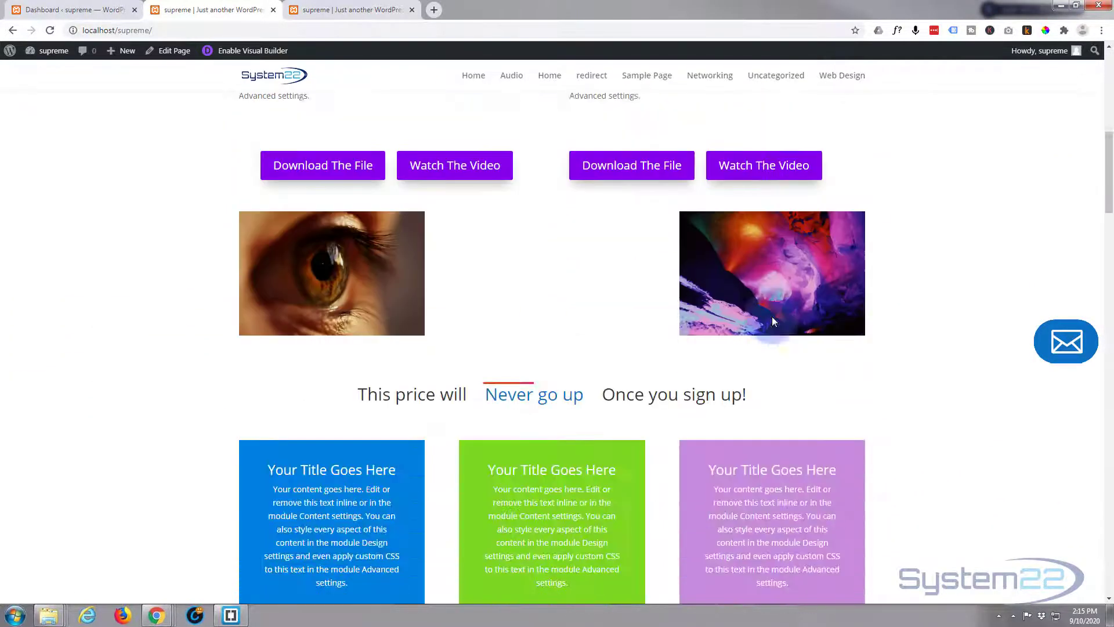
scroll(773, 320, down, 10)
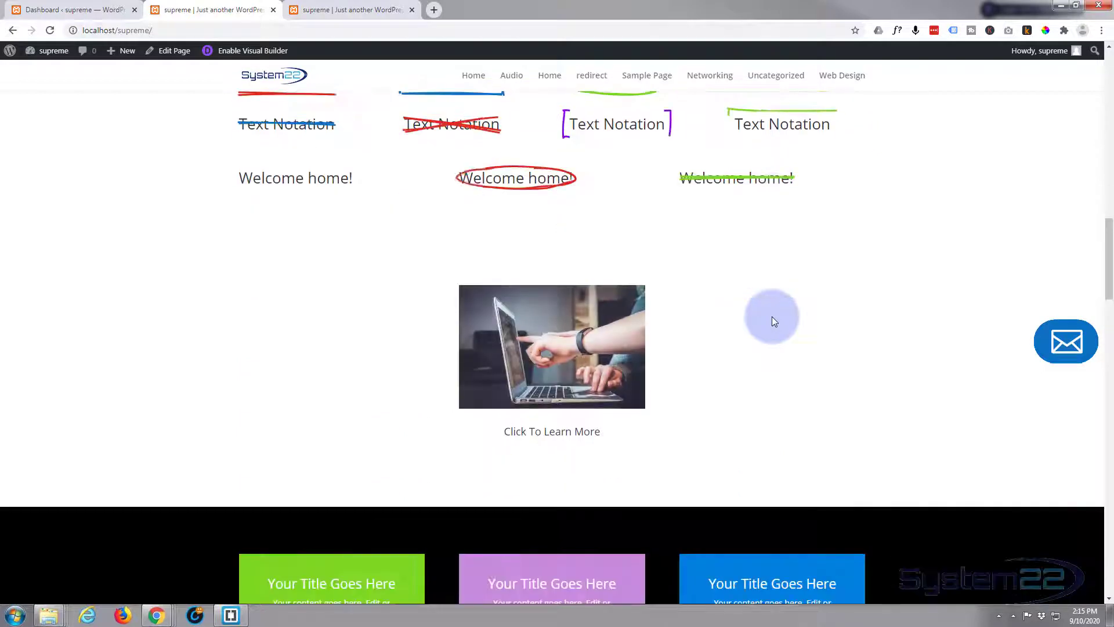
scroll(772, 318, down, 1)
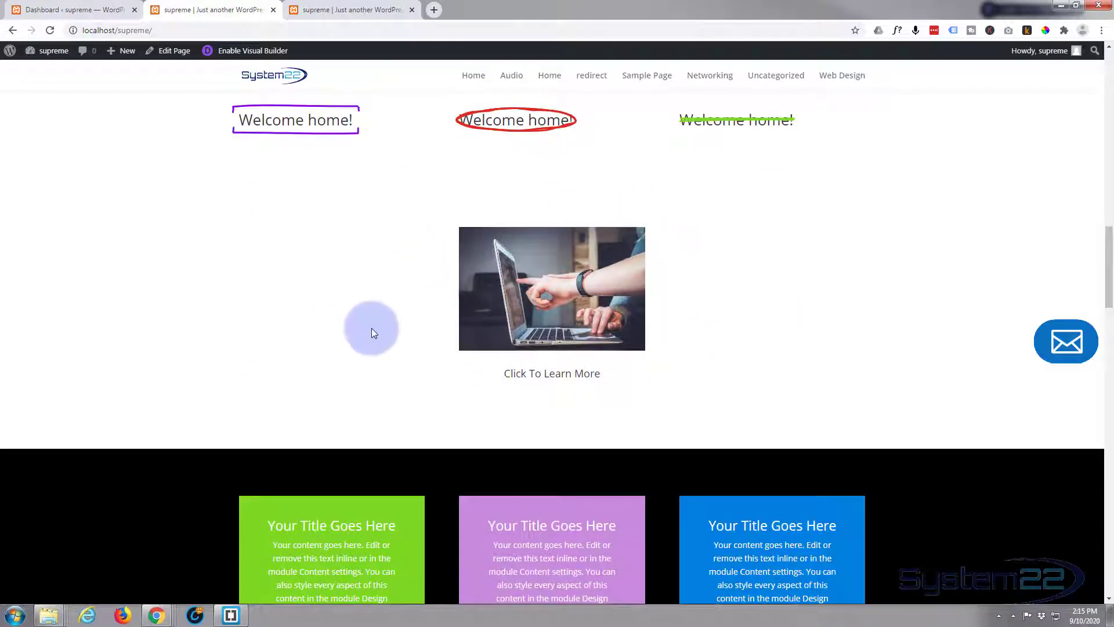
click(541, 303)
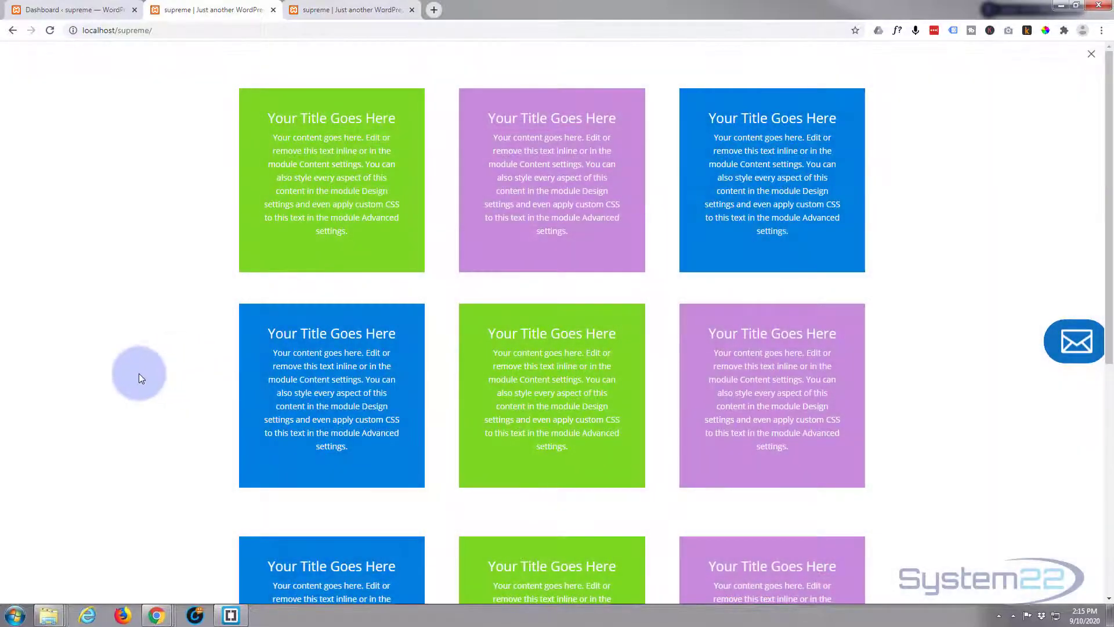
scroll(140, 371, down, 10)
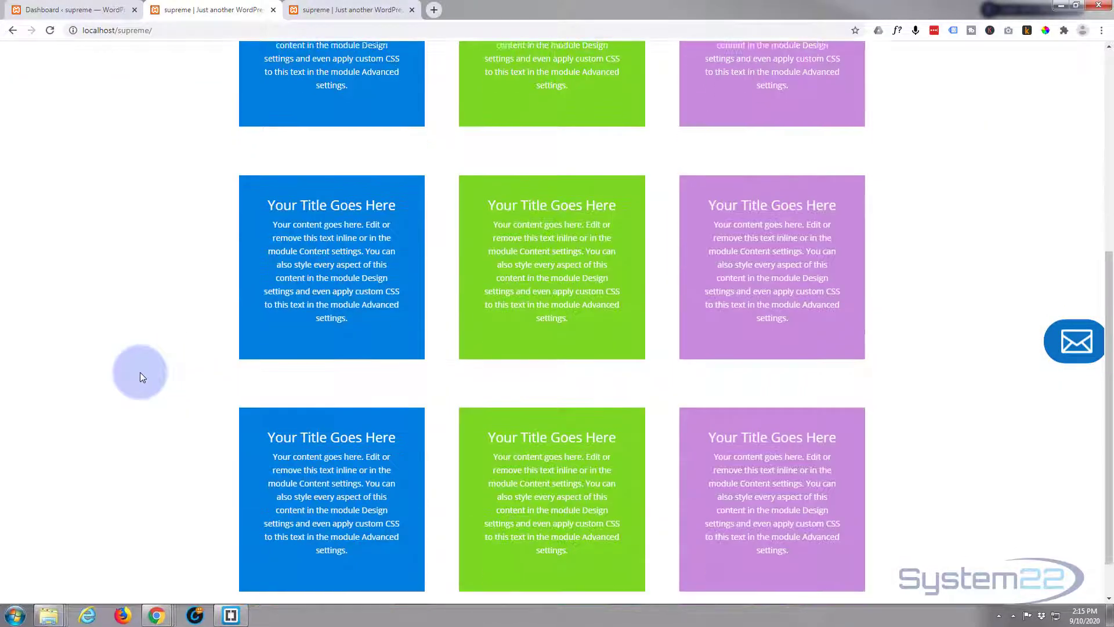
scroll(141, 374, up, 10)
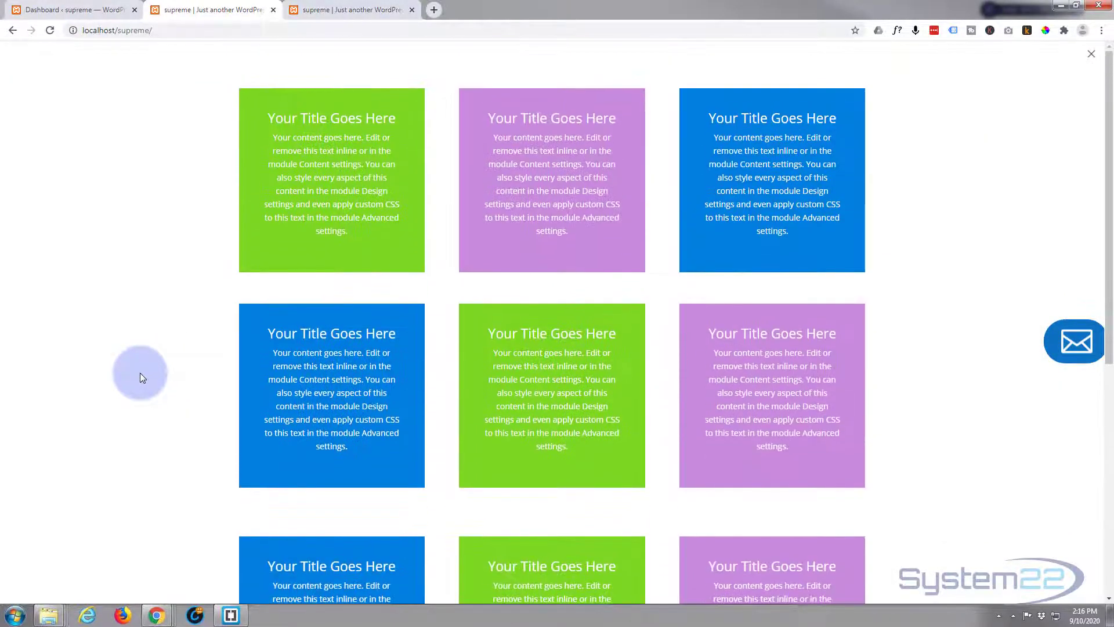
click(1091, 53)
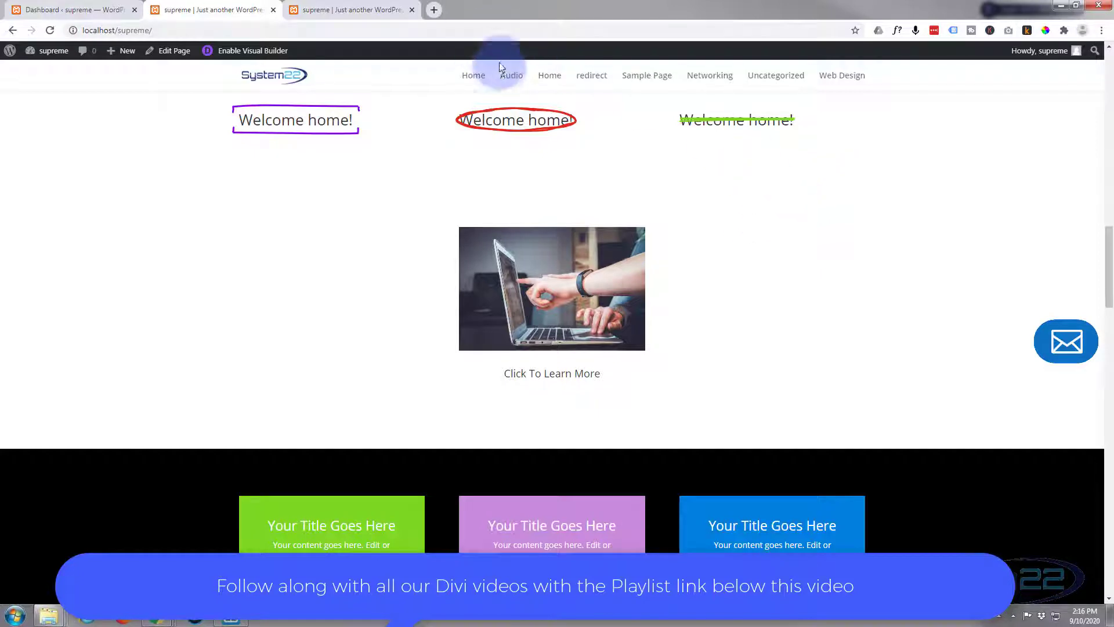
- Confirm Enable Divi Popup is checked in Divi Supreme Pro settings, then return to the homepage
click(81, 11)
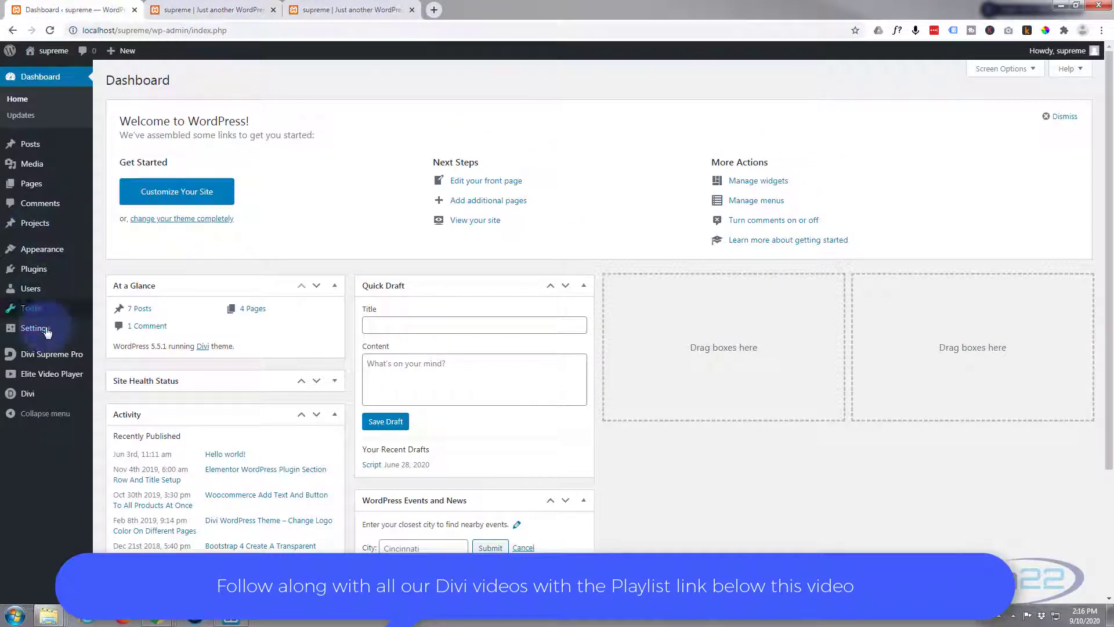
click(33, 359)
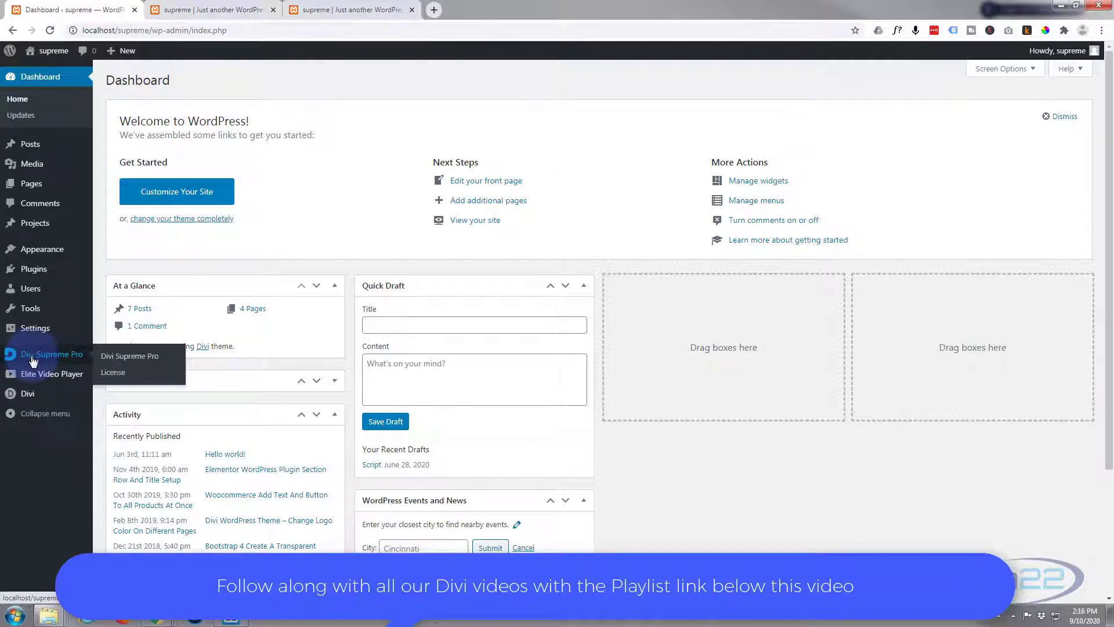
click(29, 360)
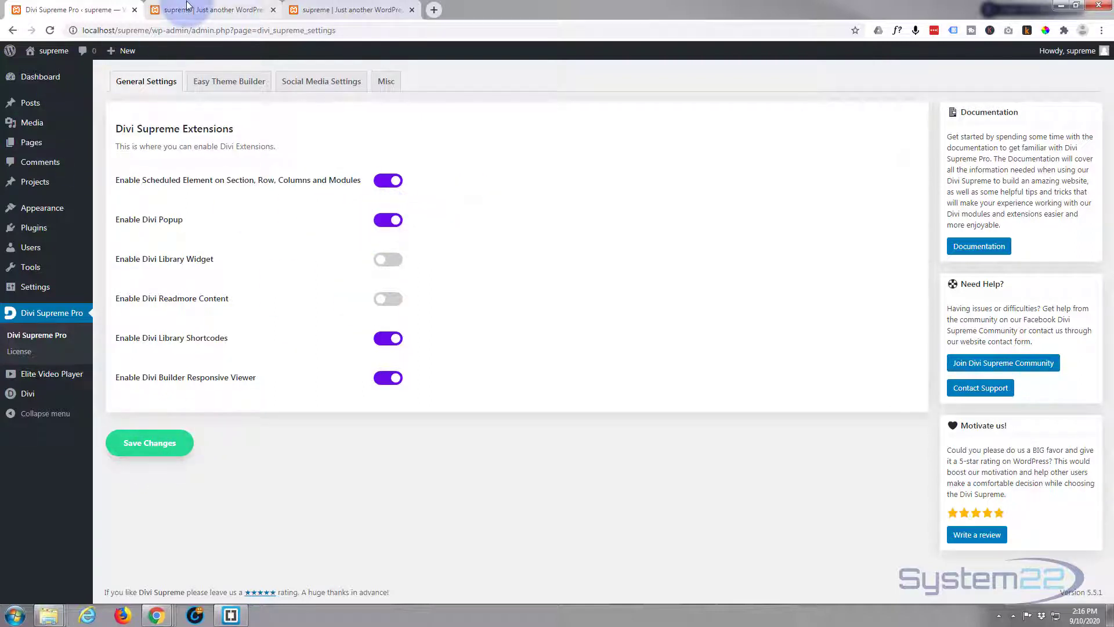
click(202, 10)
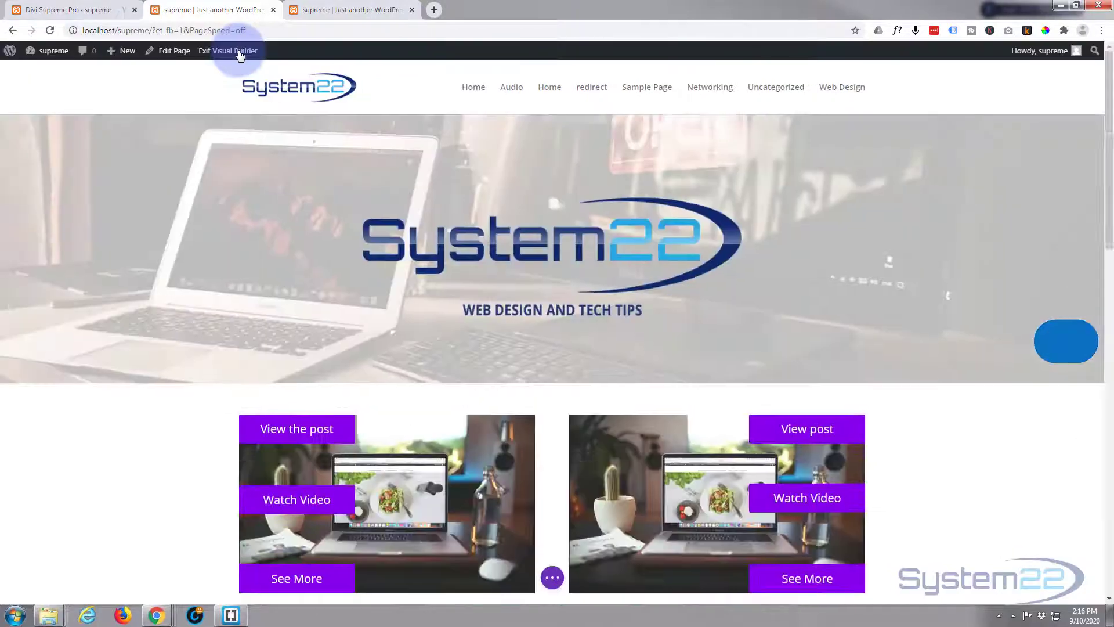
- Delete the 'Click To Learn More' image module from the three-column row
scroll(205, 179, down, 15)
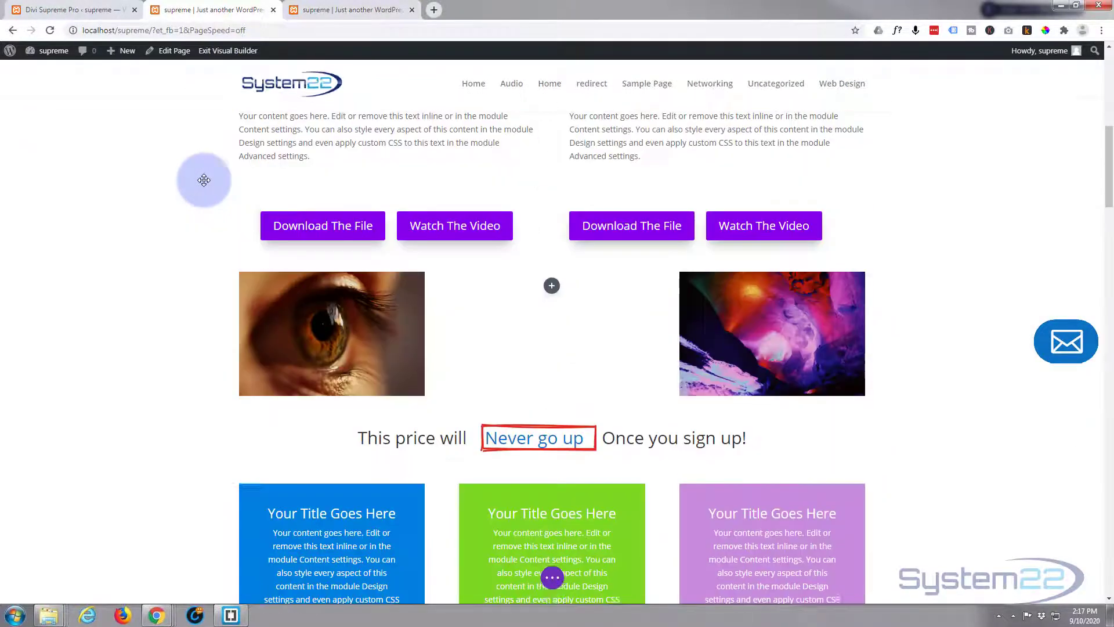
scroll(204, 180, down, 5)
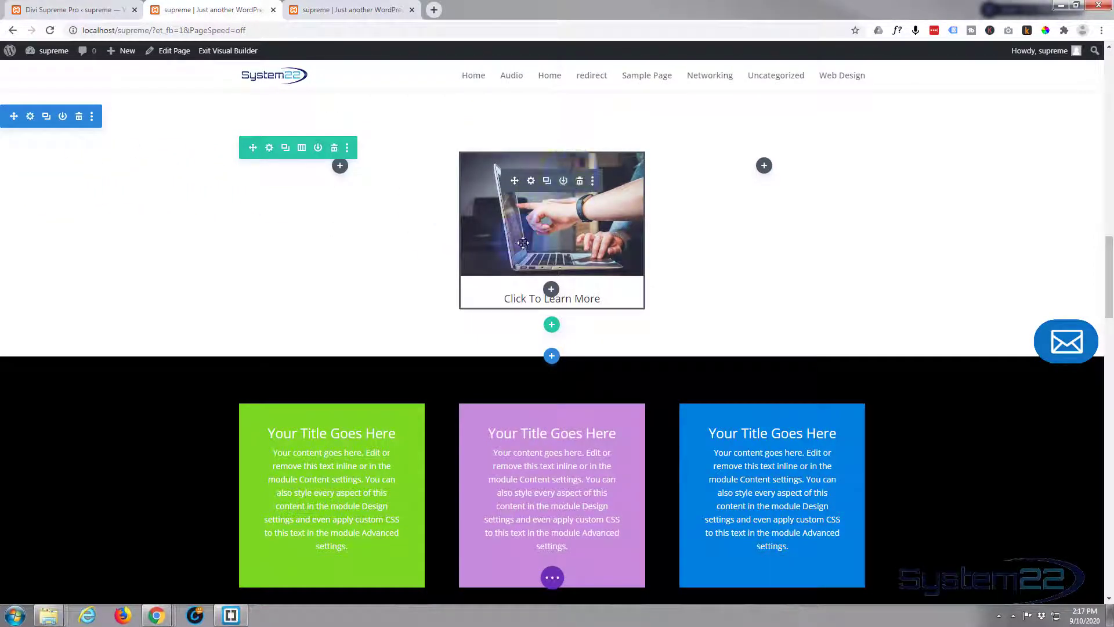
click(580, 181)
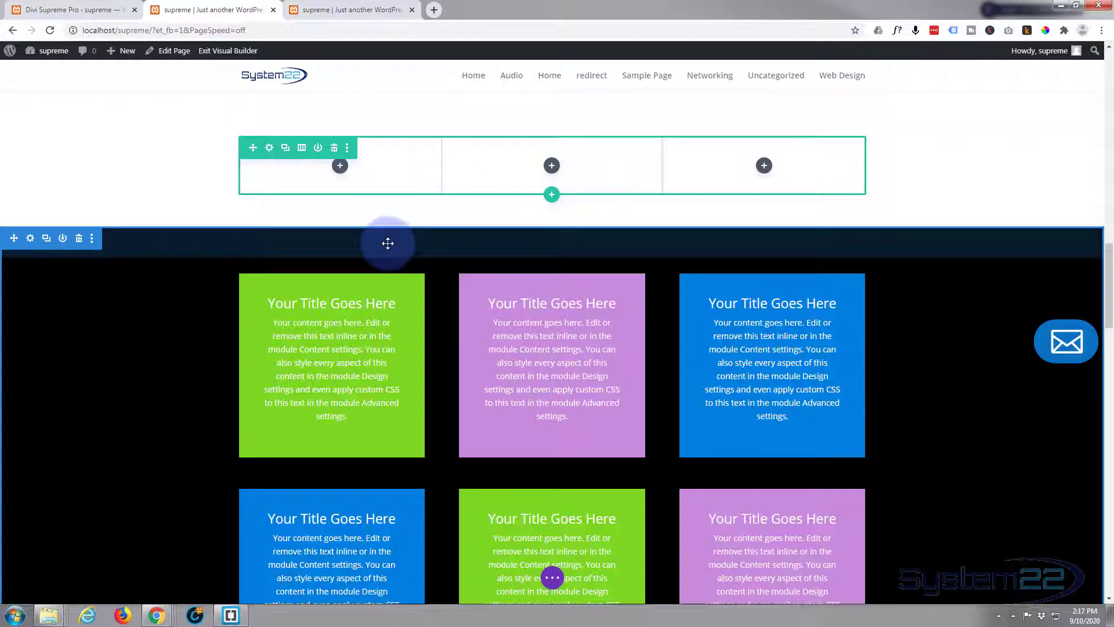
scroll(388, 242, down, 10)
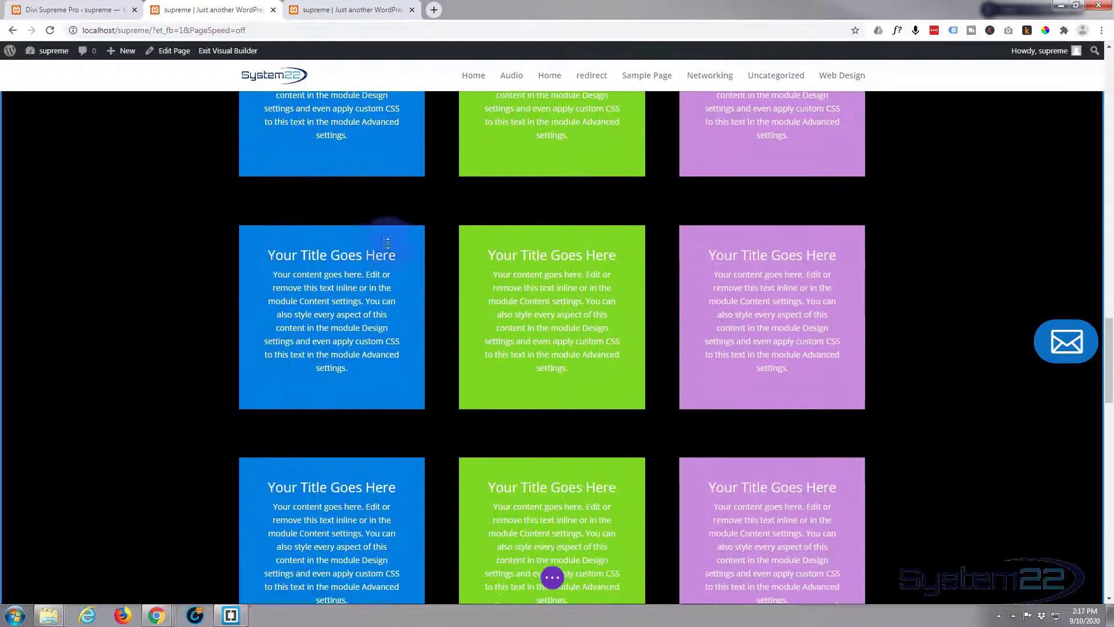
scroll(388, 243, down, 12)
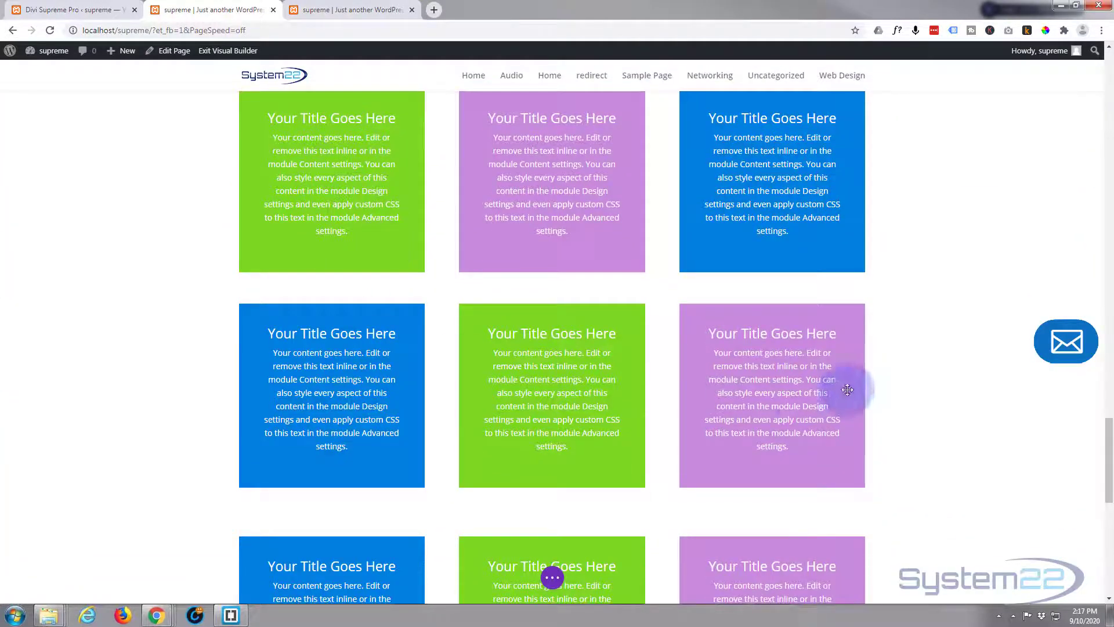
scroll(590, 335, up, 8)
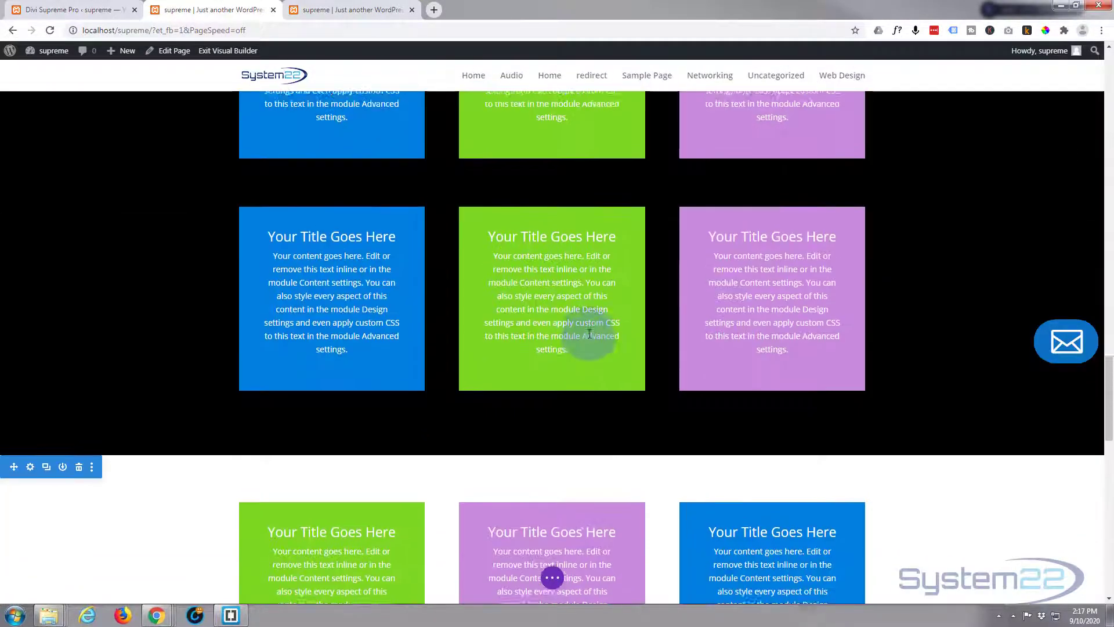
scroll(589, 335, up, 8)
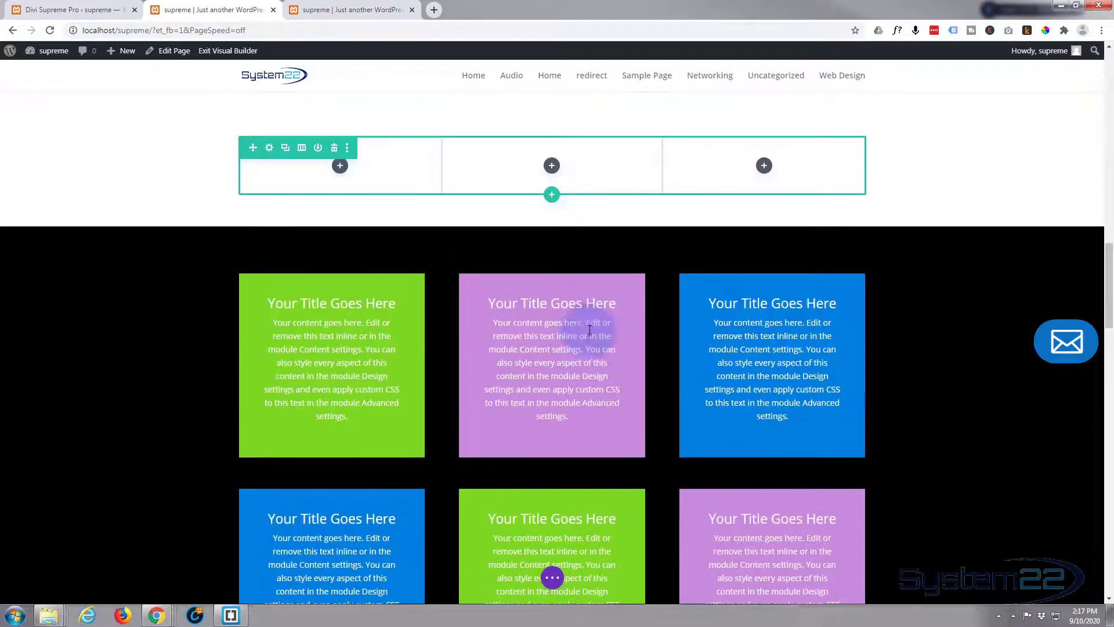
mouse_move(70, 235)
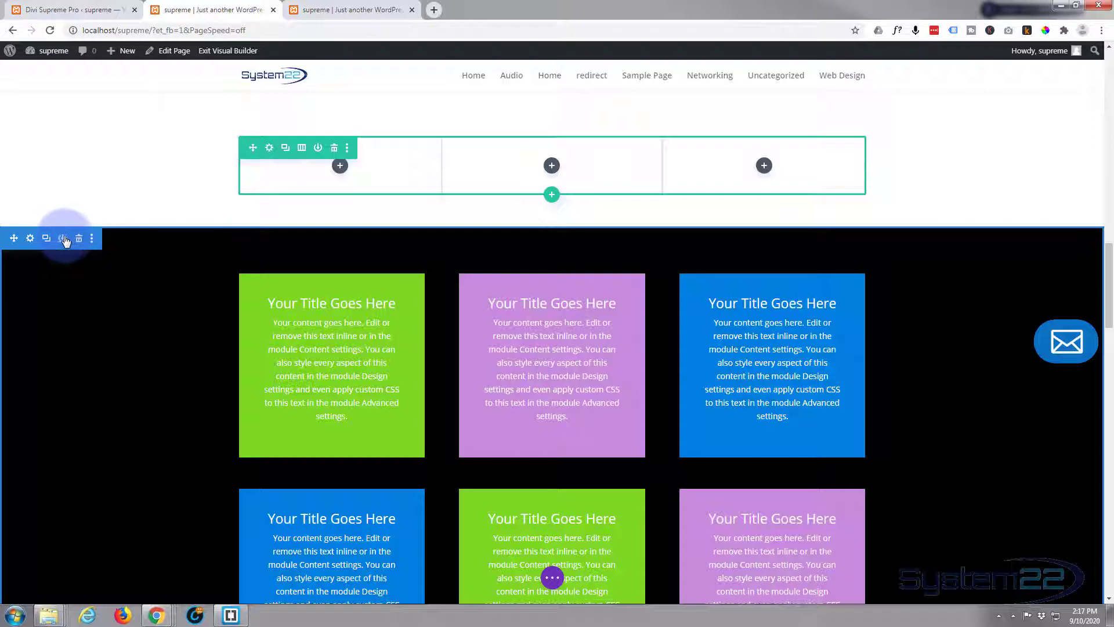
- Save the black section of coloured title boxes to the Divi Library as 'blksec'
click(63, 239)
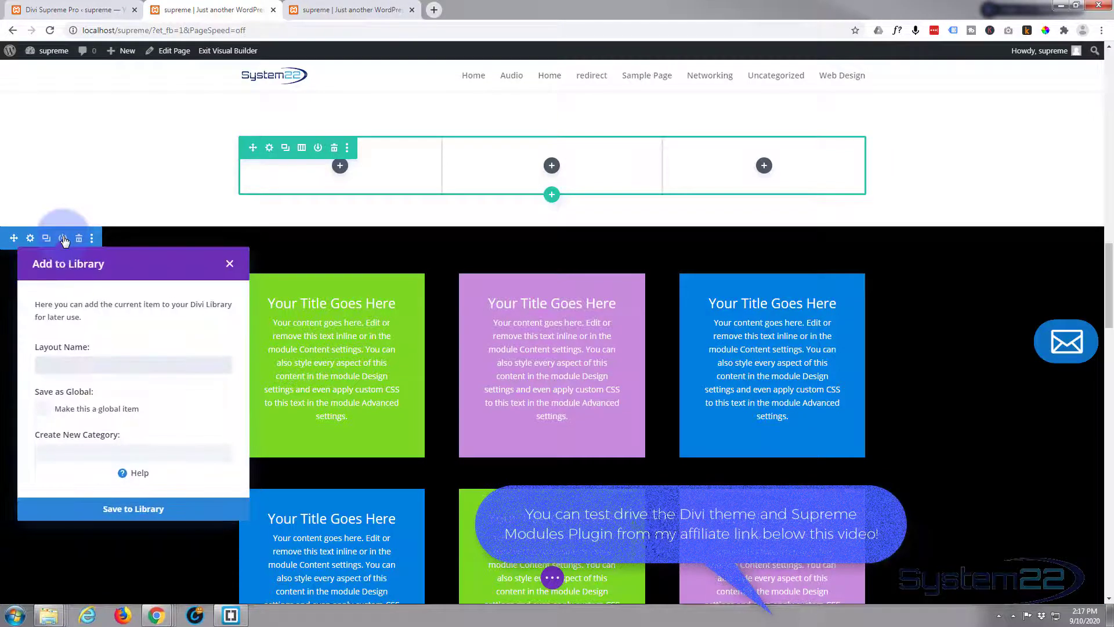
click(57, 364)
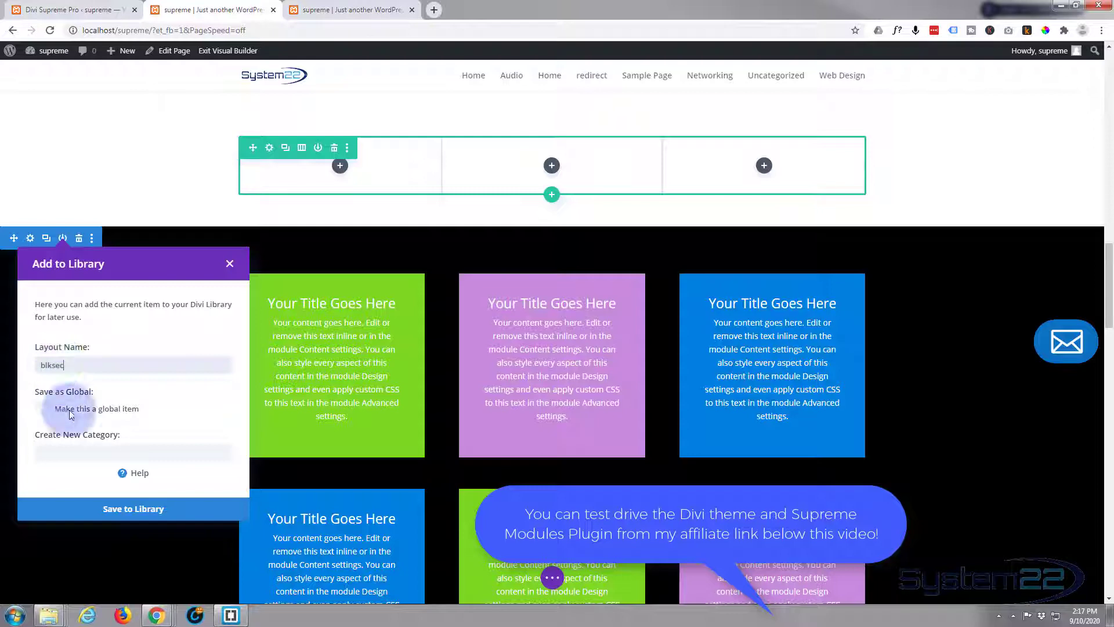
click(133, 509)
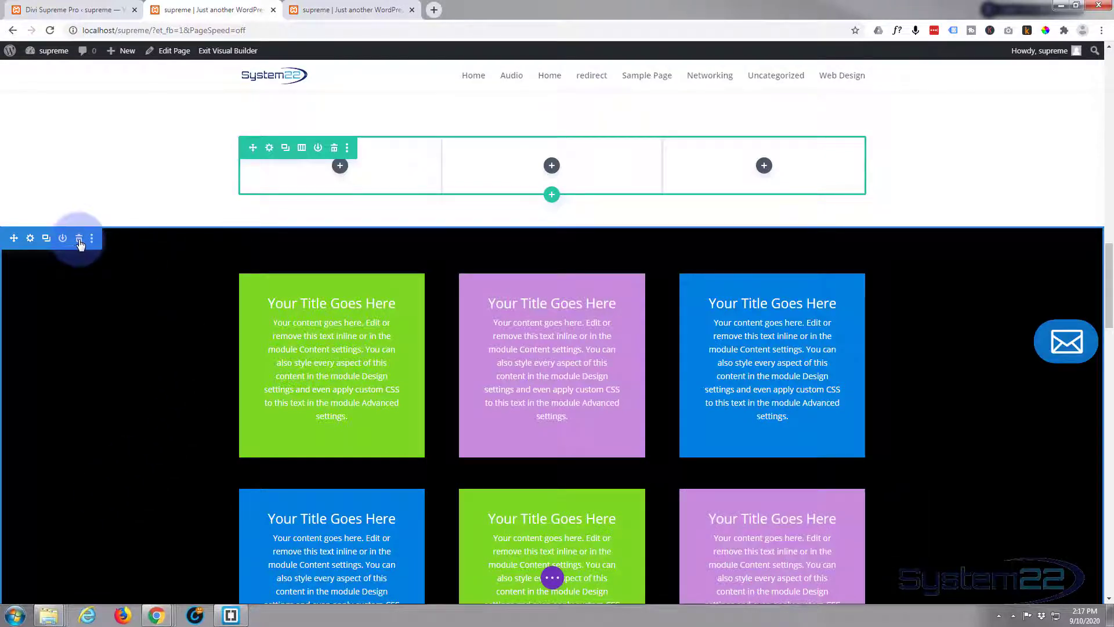
- Delete the black section from the page and insert a blurb module into the middle column
click(79, 242)
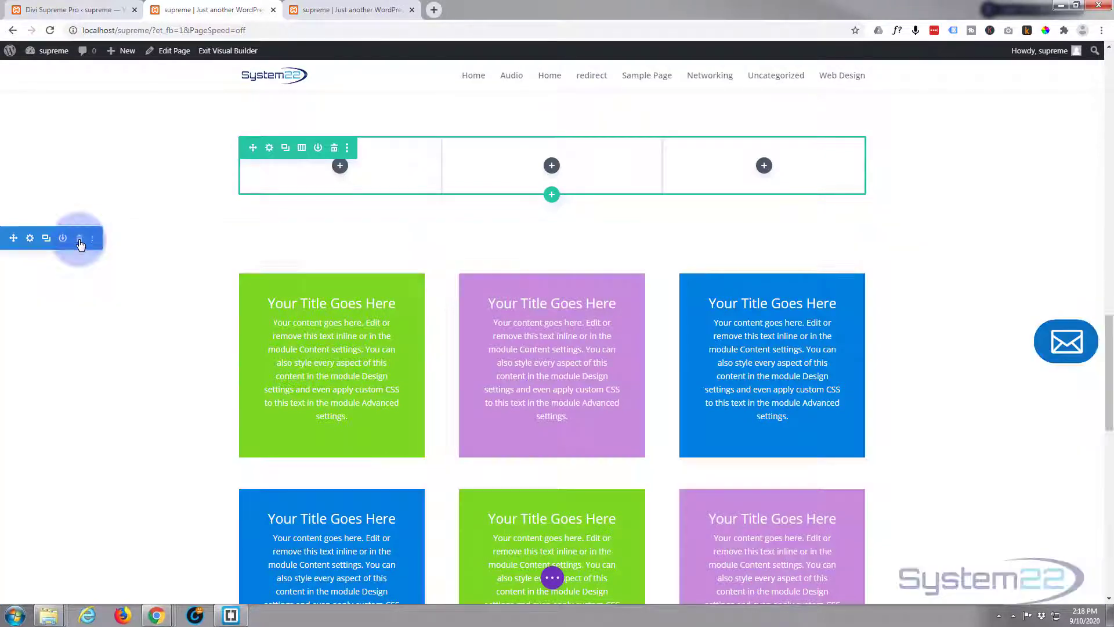
scroll(72, 371, up, 3)
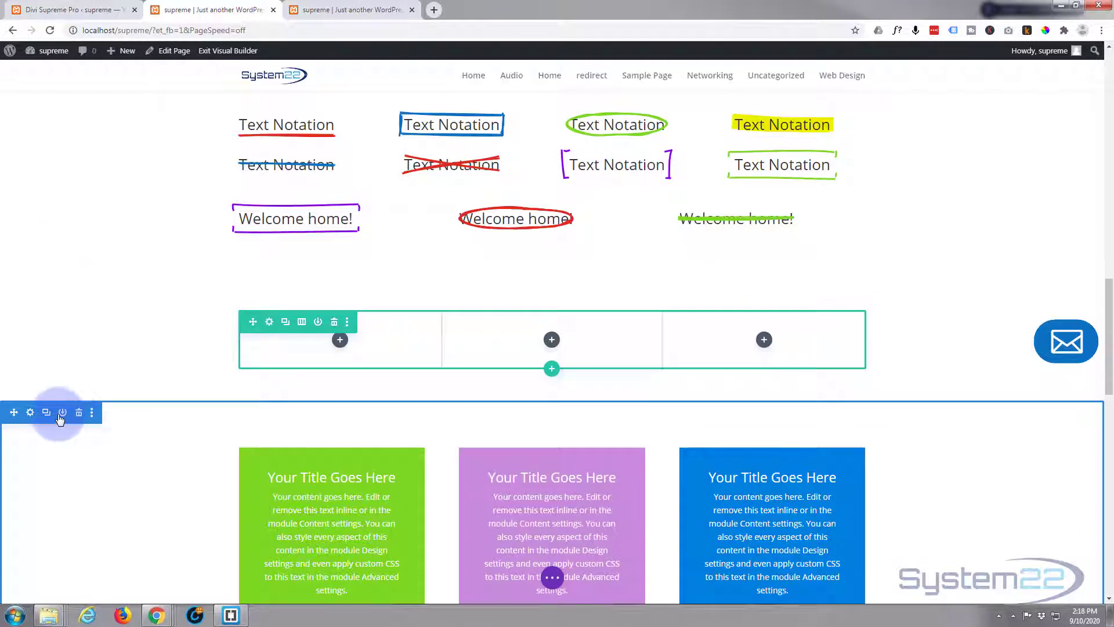
scroll(54, 400, up, 2)
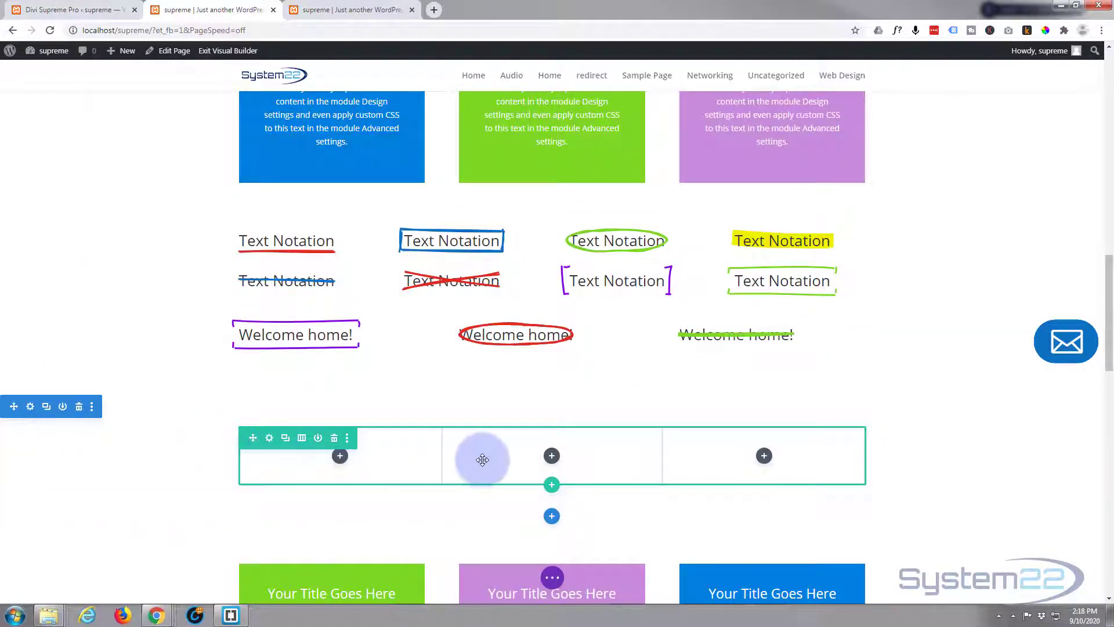
click(552, 456)
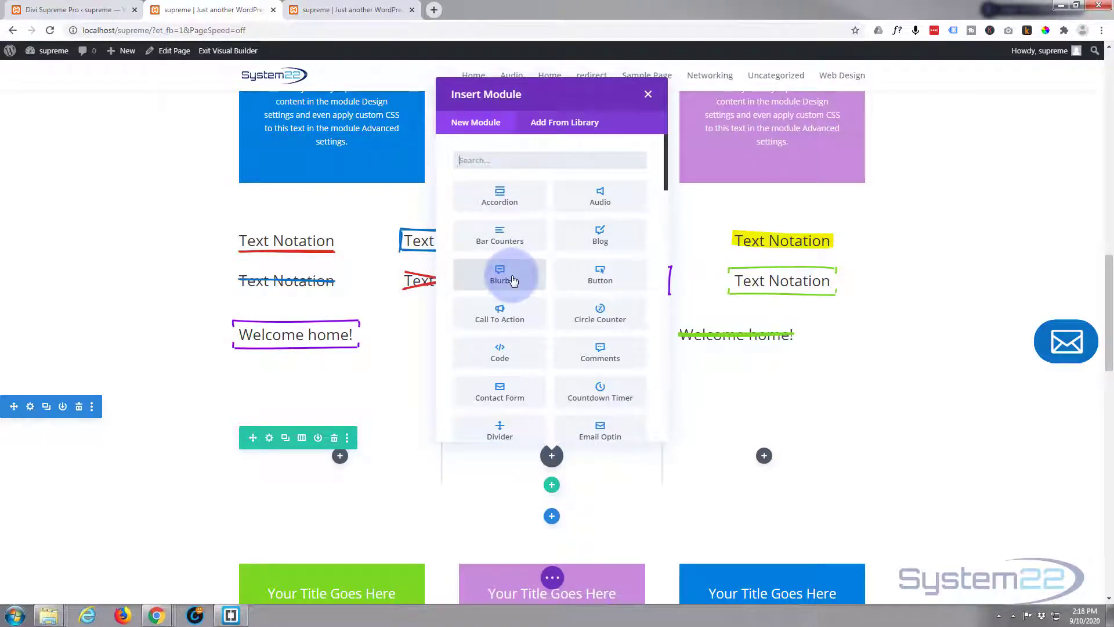
click(513, 281)
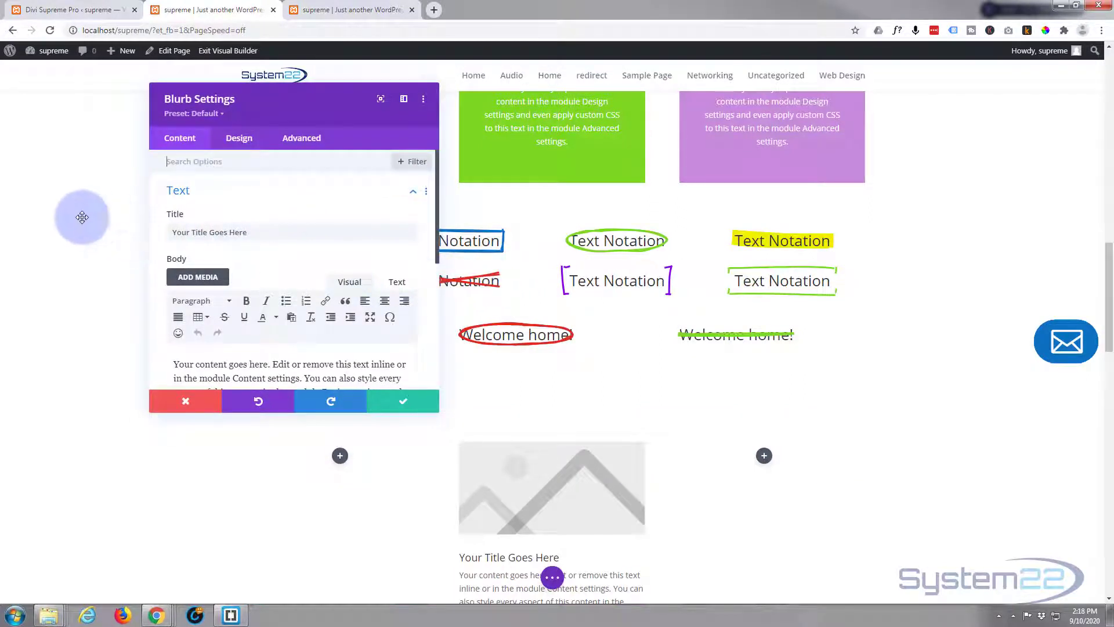
- Title the blurb 'Click For More Info!', clear its body text, and show its Image & Icon options
drag(264, 232, 135, 233)
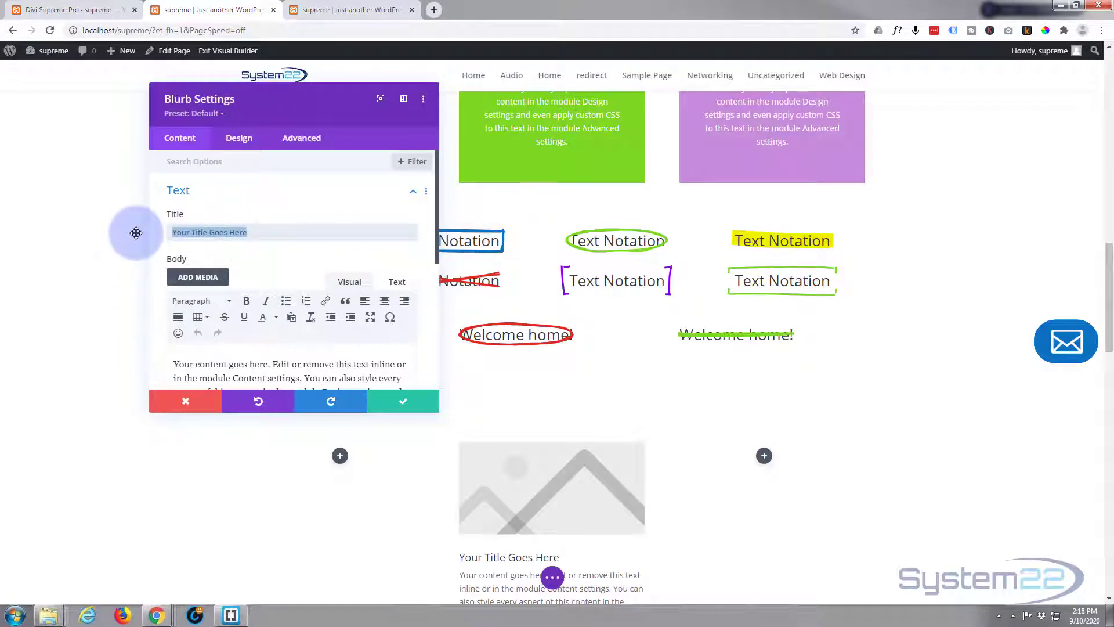
text(Click For More Info!)
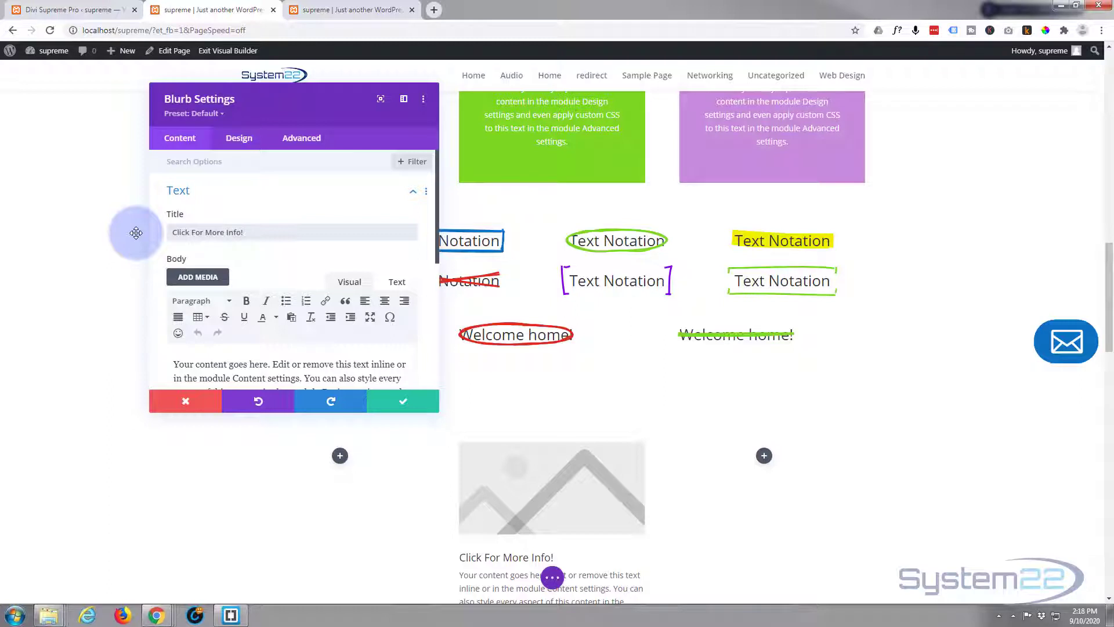
drag(226, 232, 233, 261)
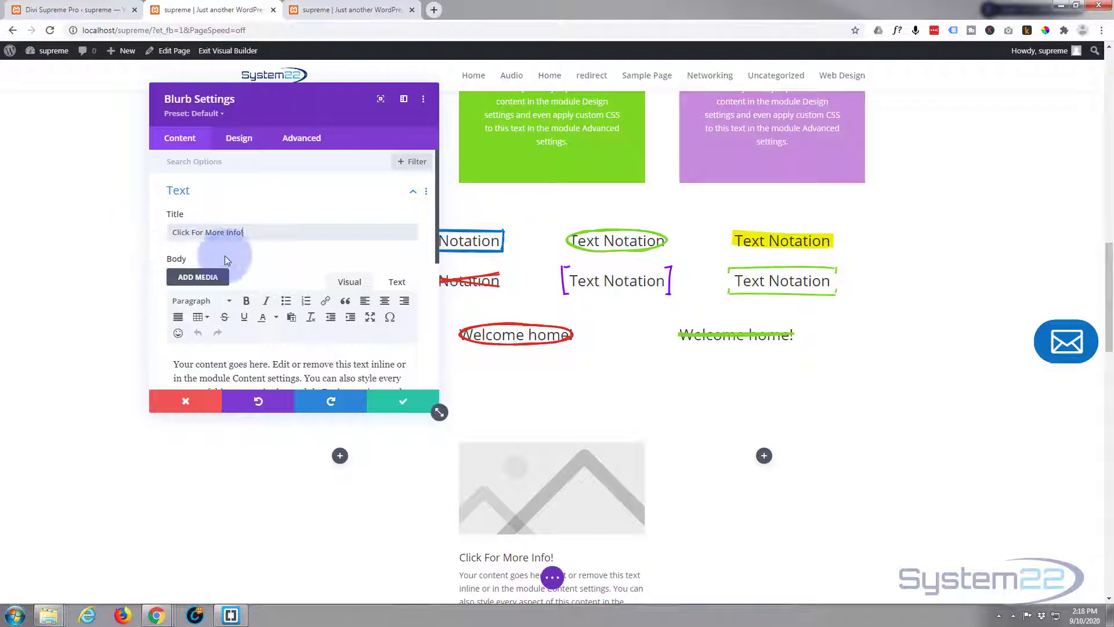
scroll(234, 261, down, 2)
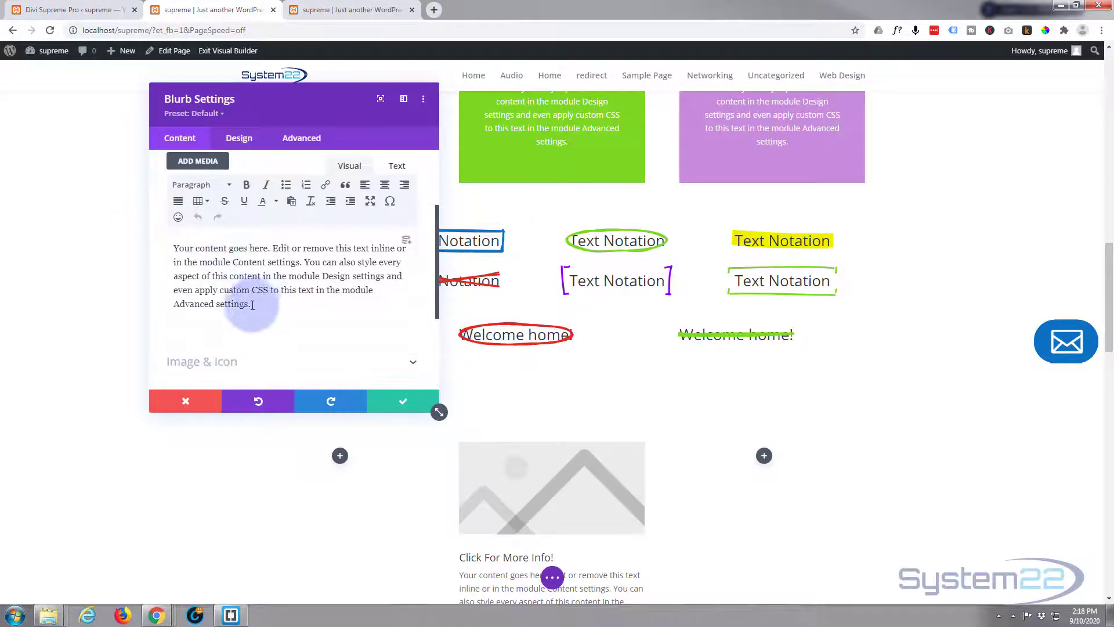
drag(250, 304, 154, 255)
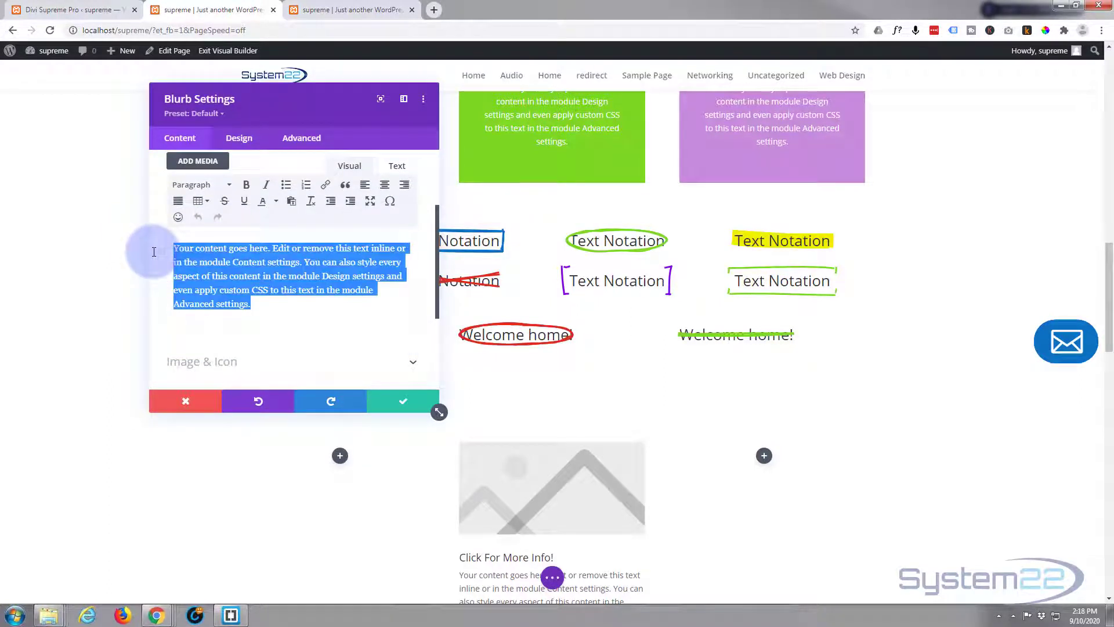
key(BackSpace)
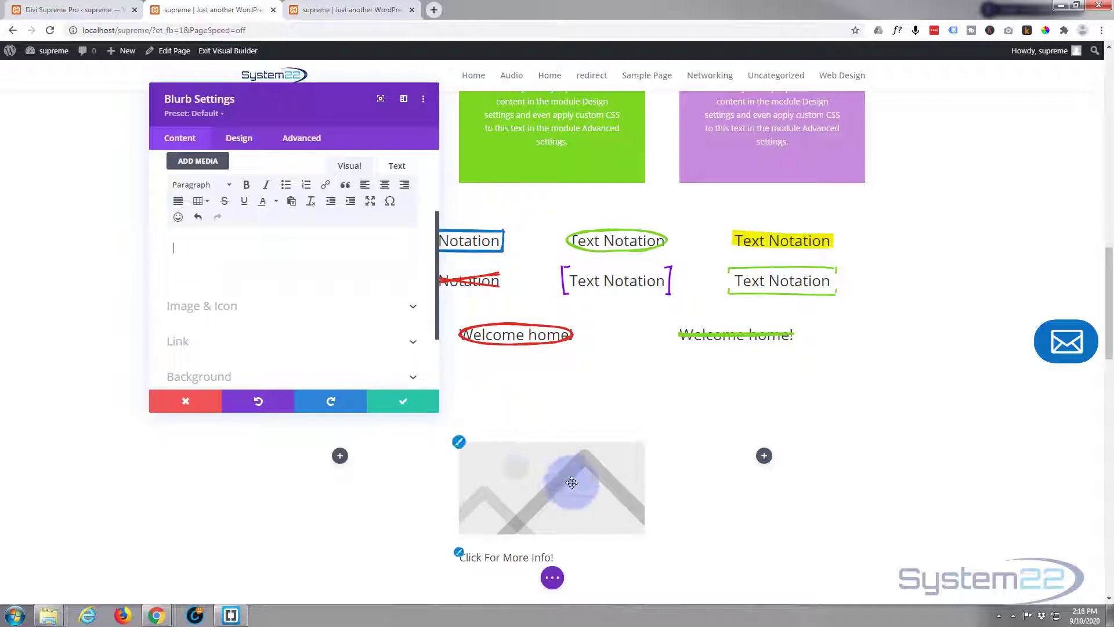
scroll(305, 325, up, 2)
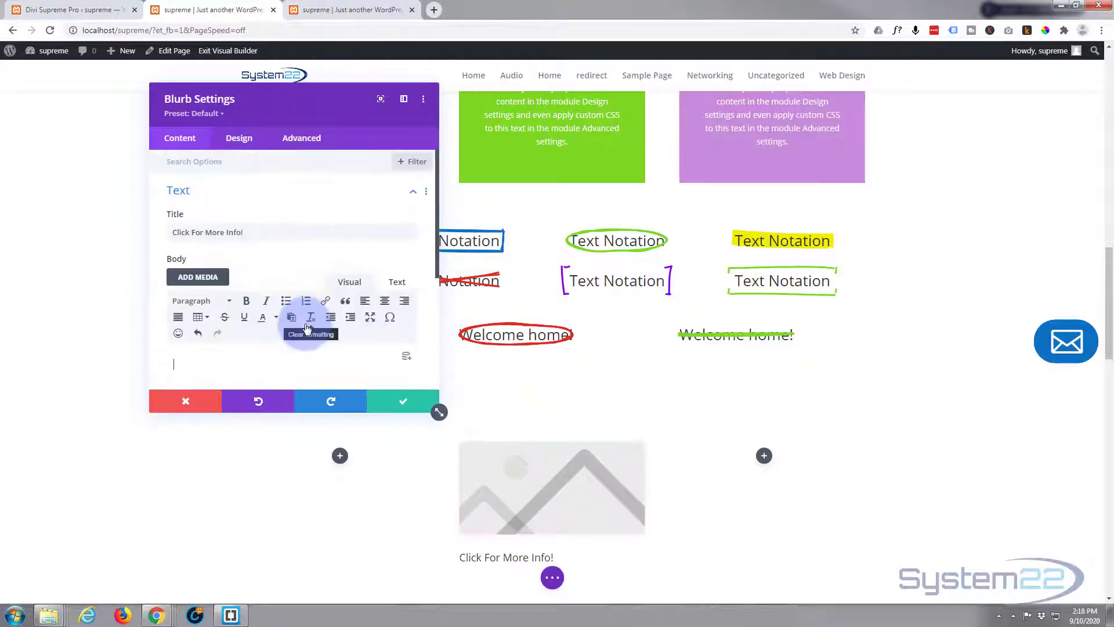
scroll(304, 323, down, 3)
click(225, 262)
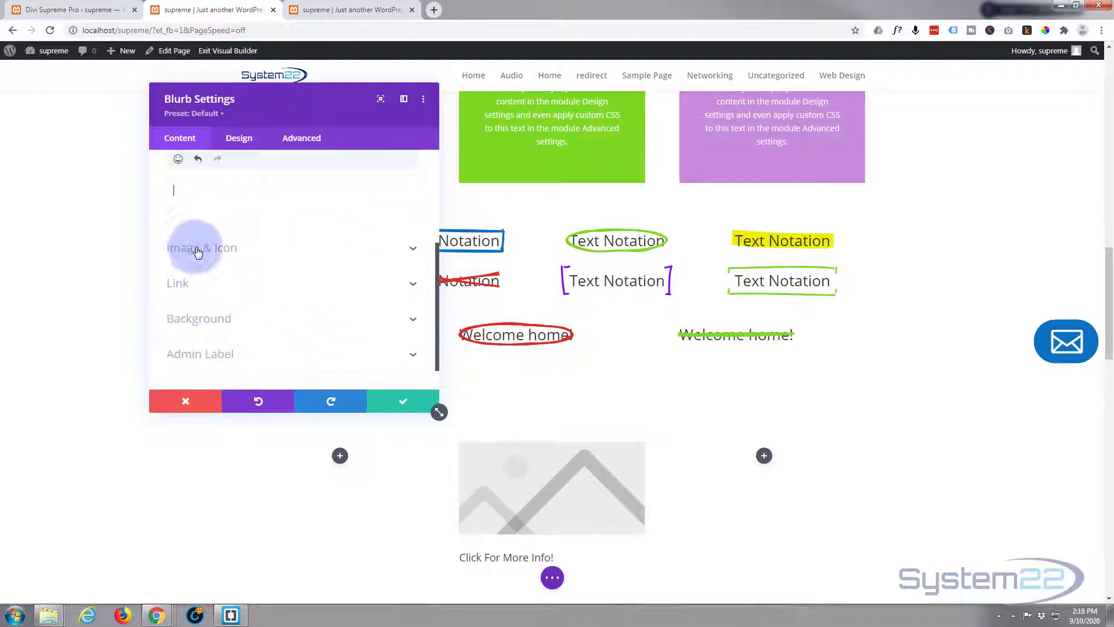
- Use the laptop photo from the Media Library as the blurb's image
click(289, 290)
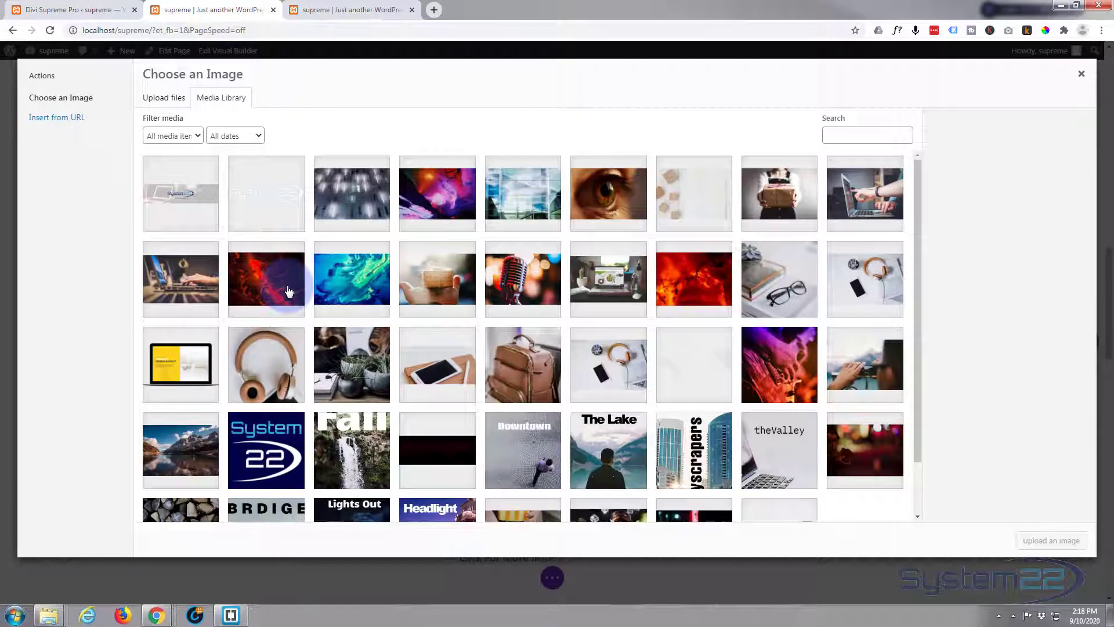
click(181, 279)
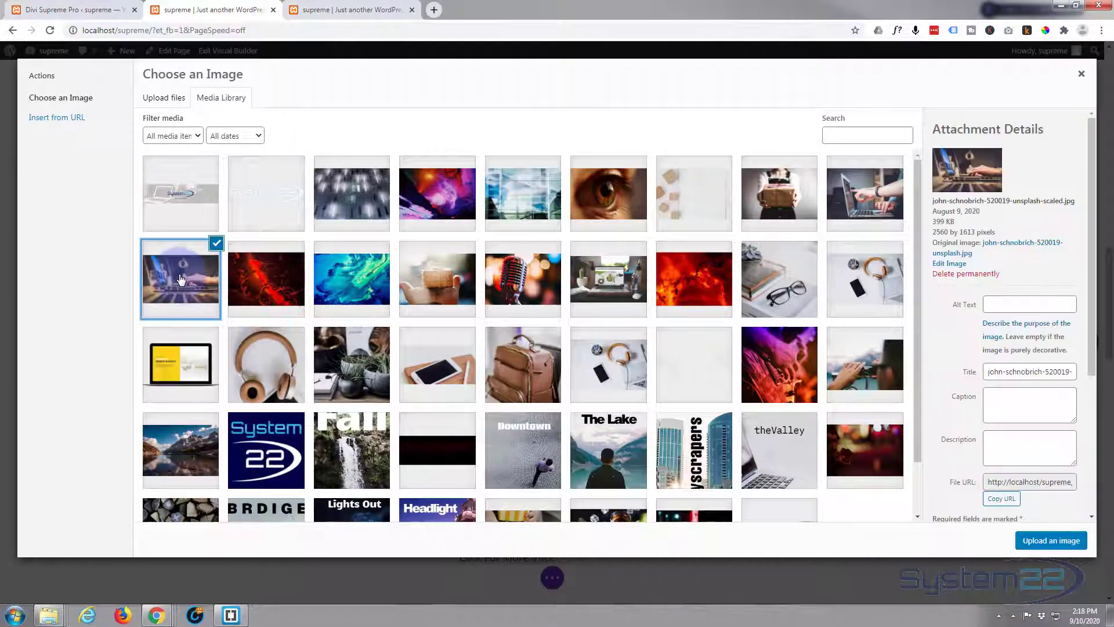
click(1050, 541)
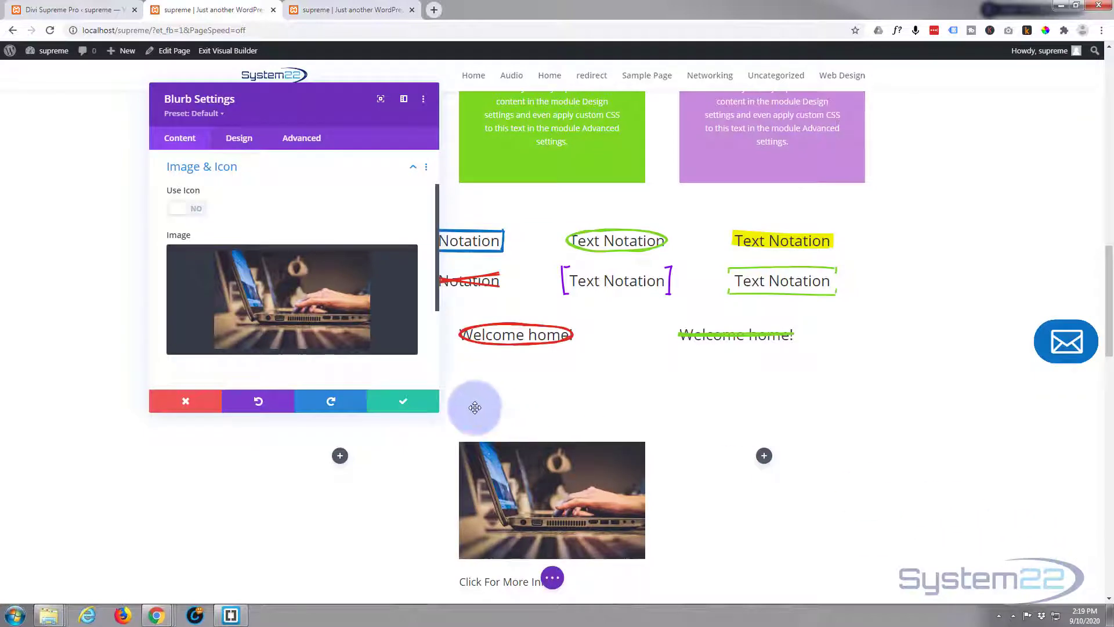
scroll(788, 488, down, 1)
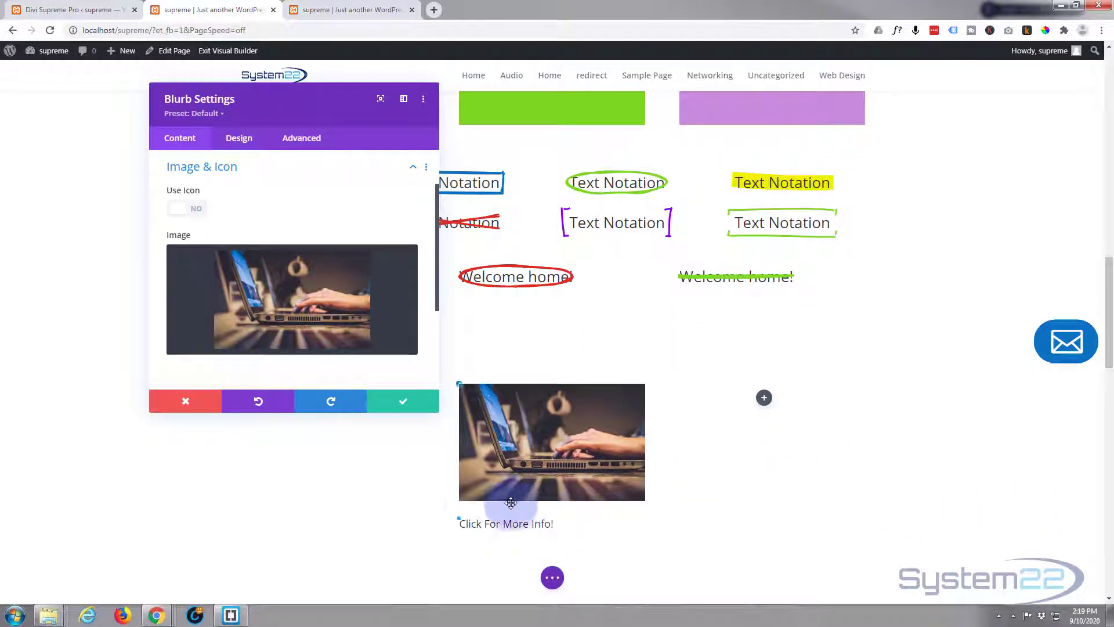
- Set the blurb's Design text alignment to center
click(242, 142)
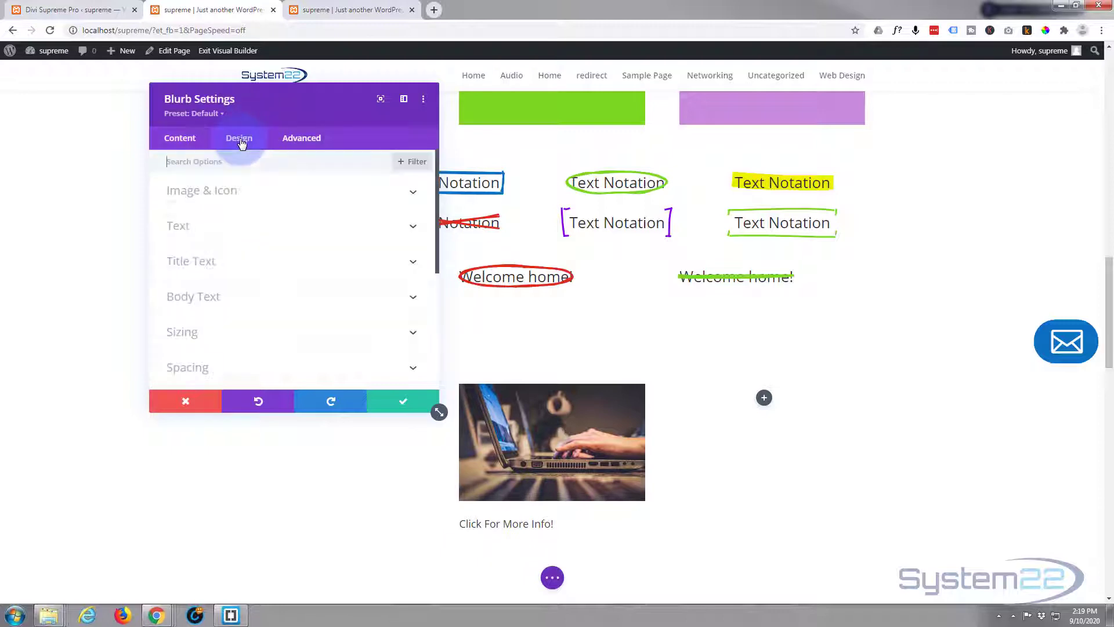
click(250, 228)
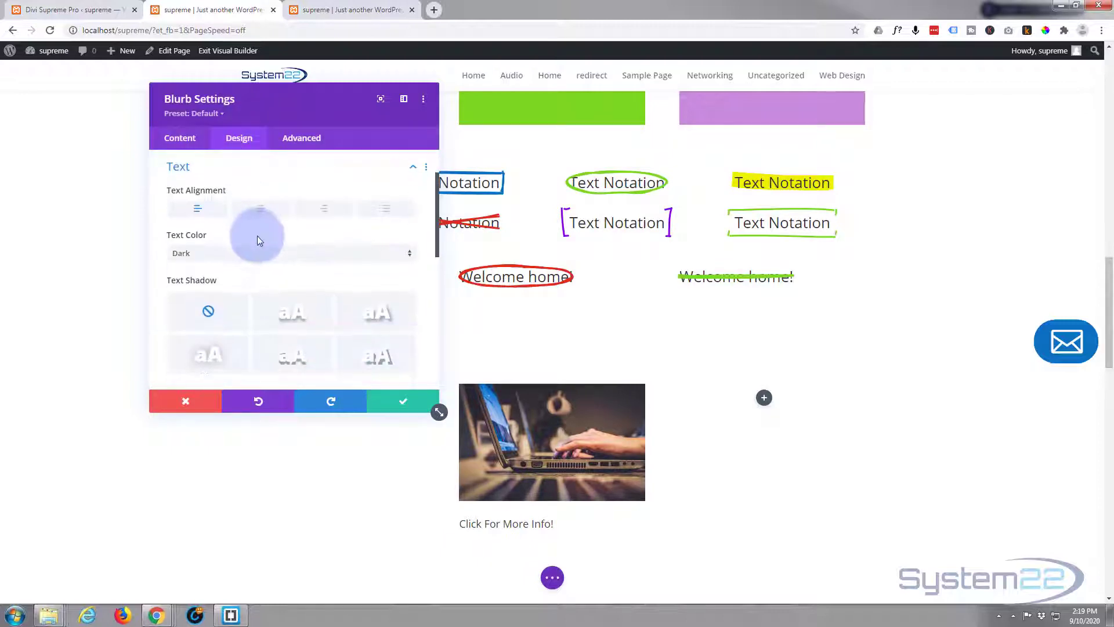
click(263, 210)
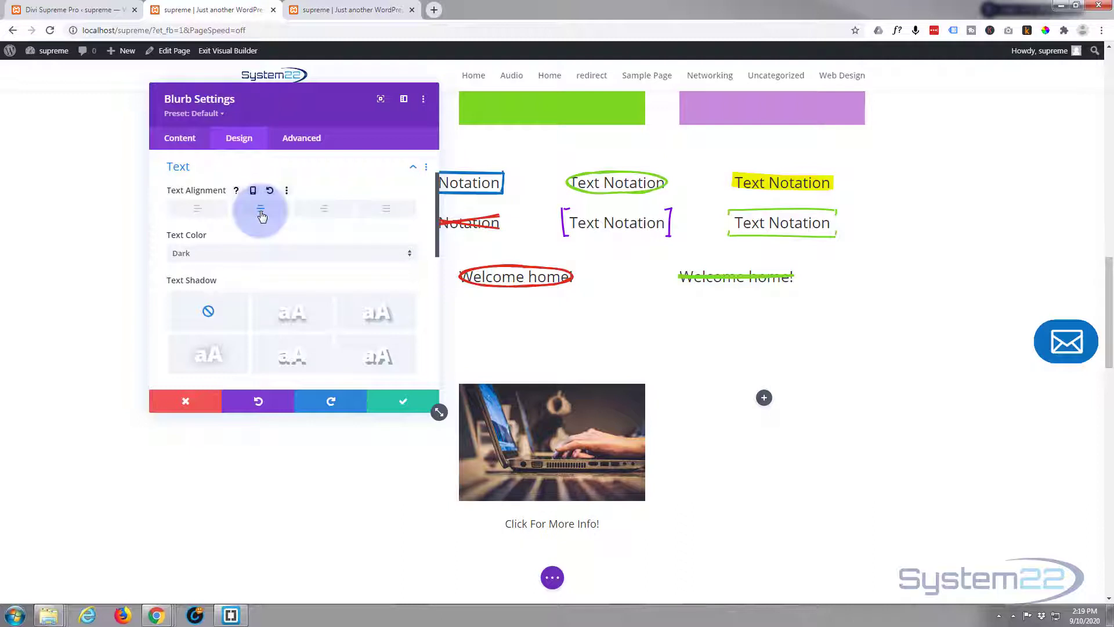
drag(331, 111, 258, 102)
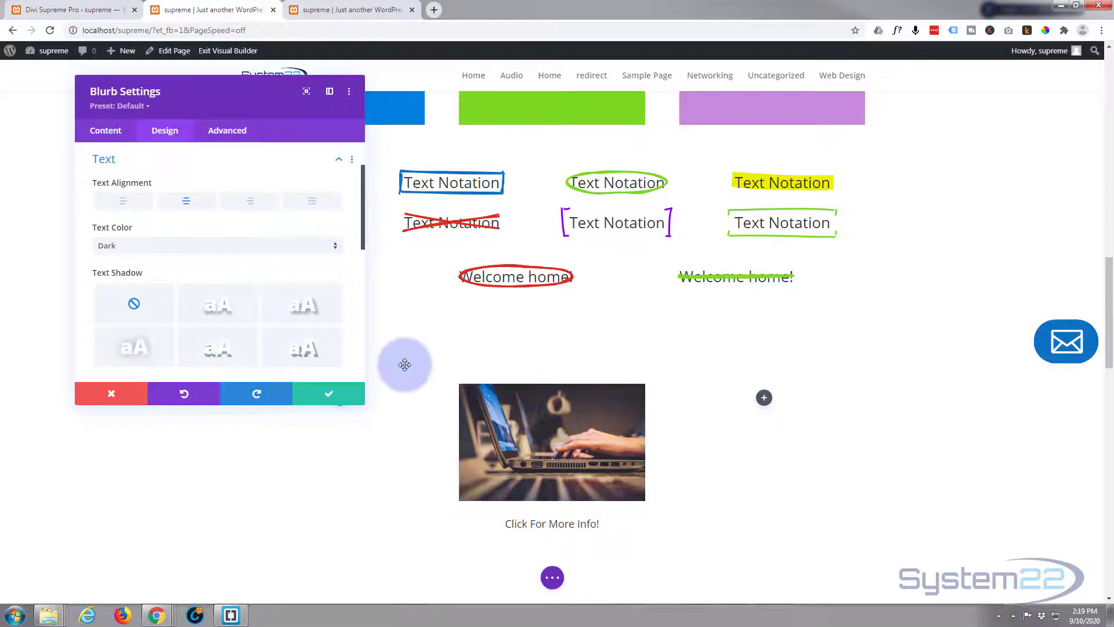
- Keep the blurb changes, save the page, and reload it to check the centred laptop blurb
click(363, 395)
click(552, 576)
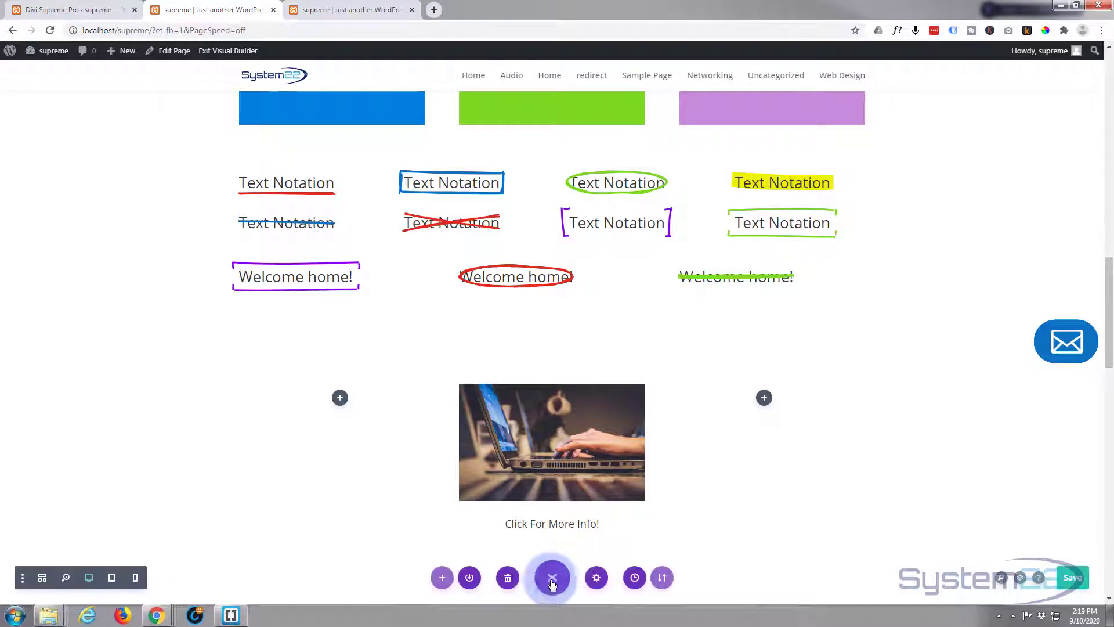
click(1064, 578)
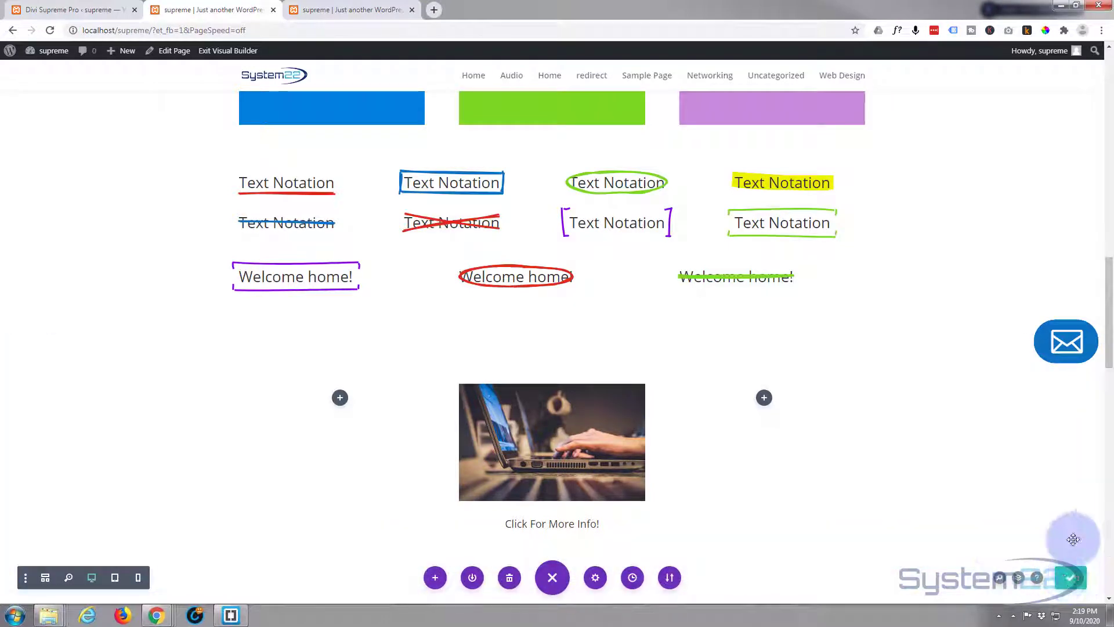
click(50, 31)
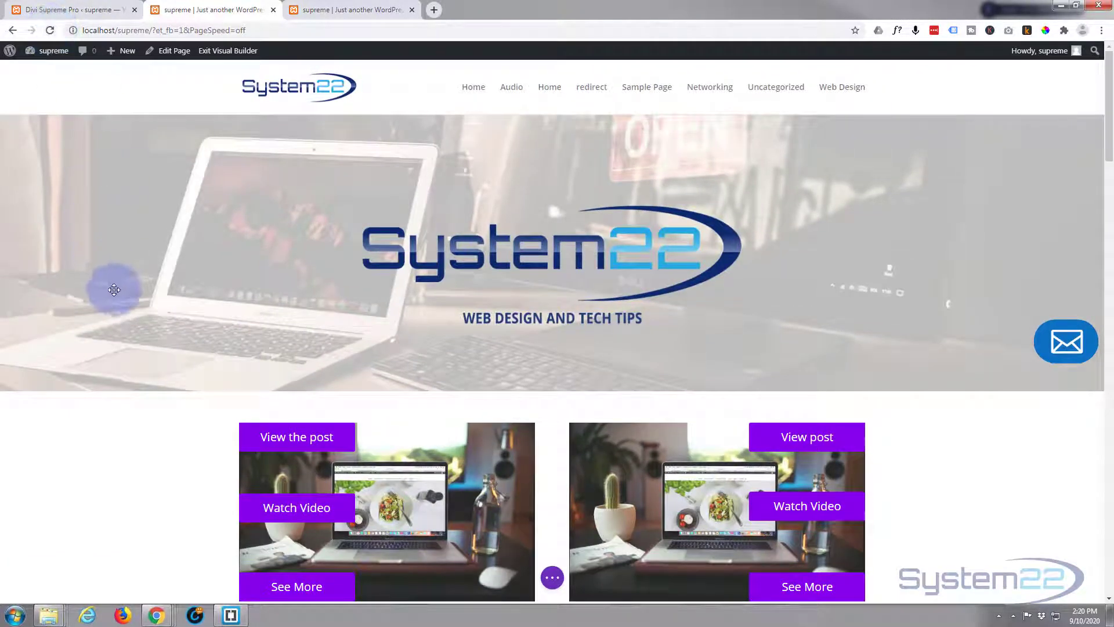
scroll(114, 290, down, 15)
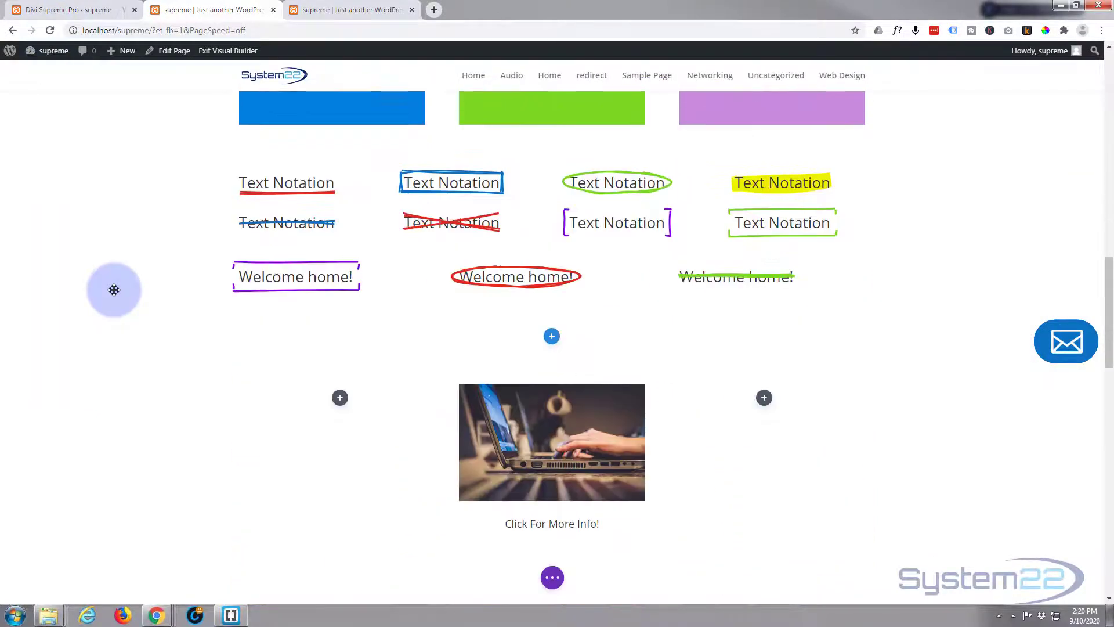
scroll(114, 290, down, 4)
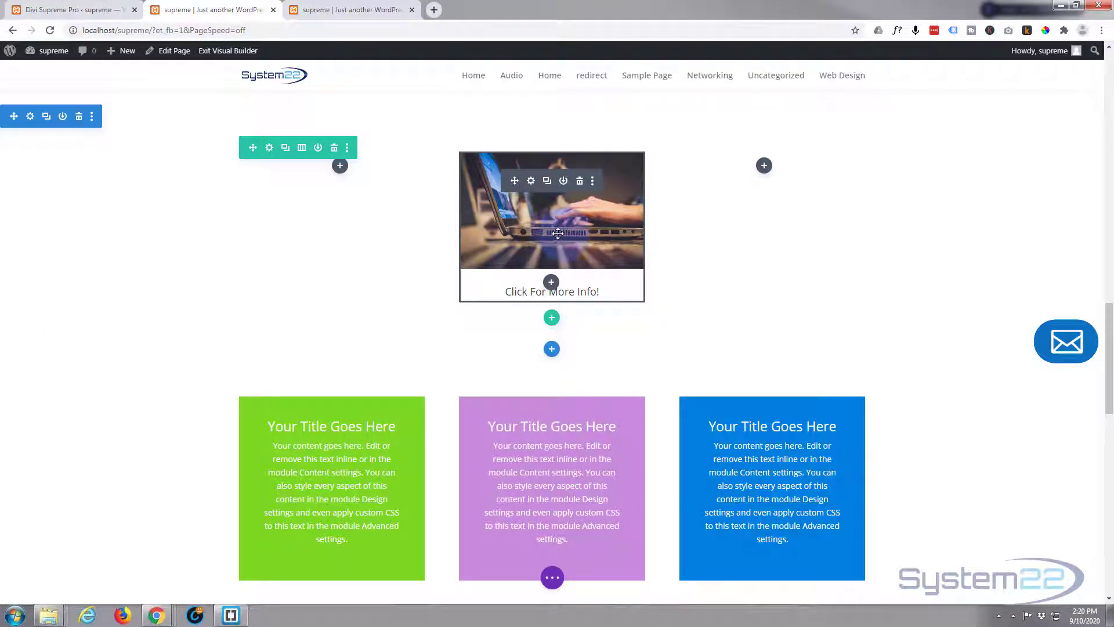
- Switch Use Popup to Yes in the blurb's Advanced > Visibility settings
click(531, 182)
click(133, 155)
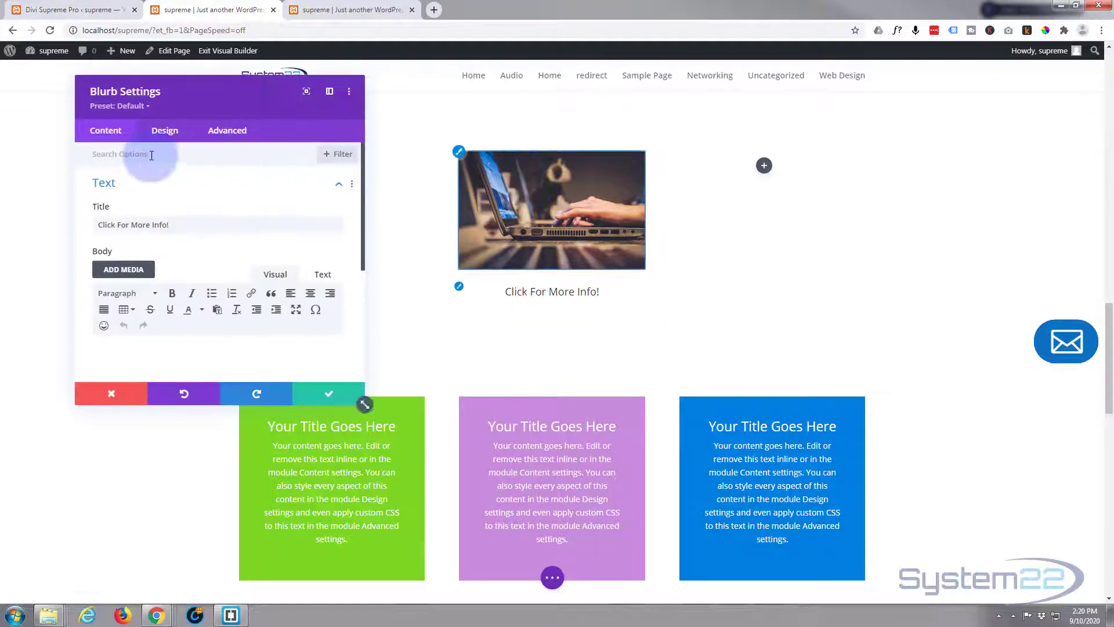
click(114, 92)
click(232, 132)
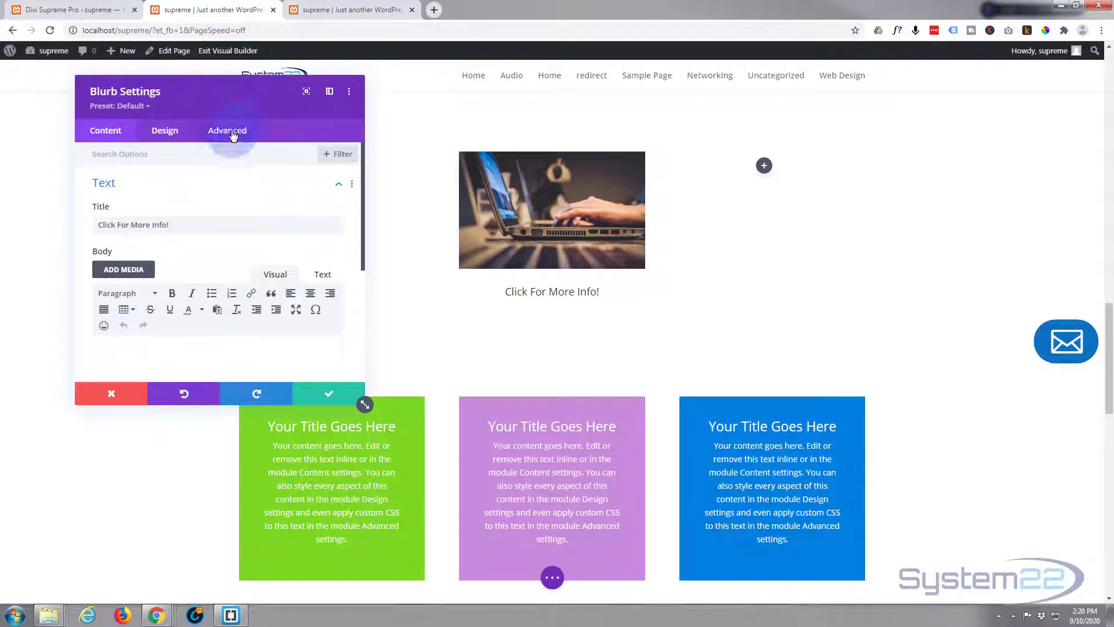
click(238, 289)
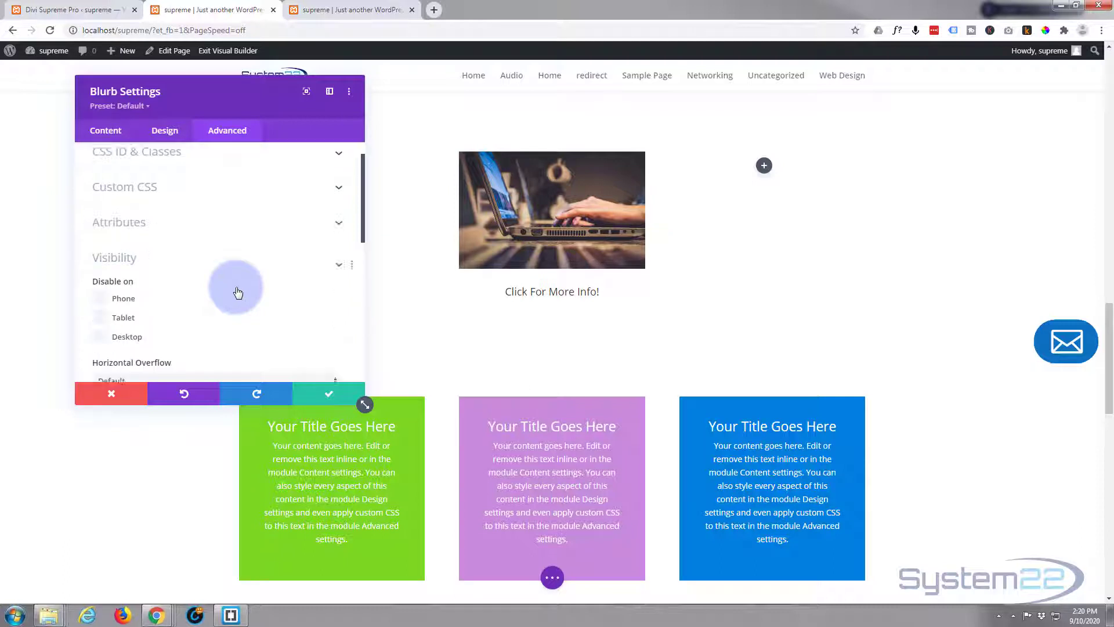
scroll(238, 285, down, 3)
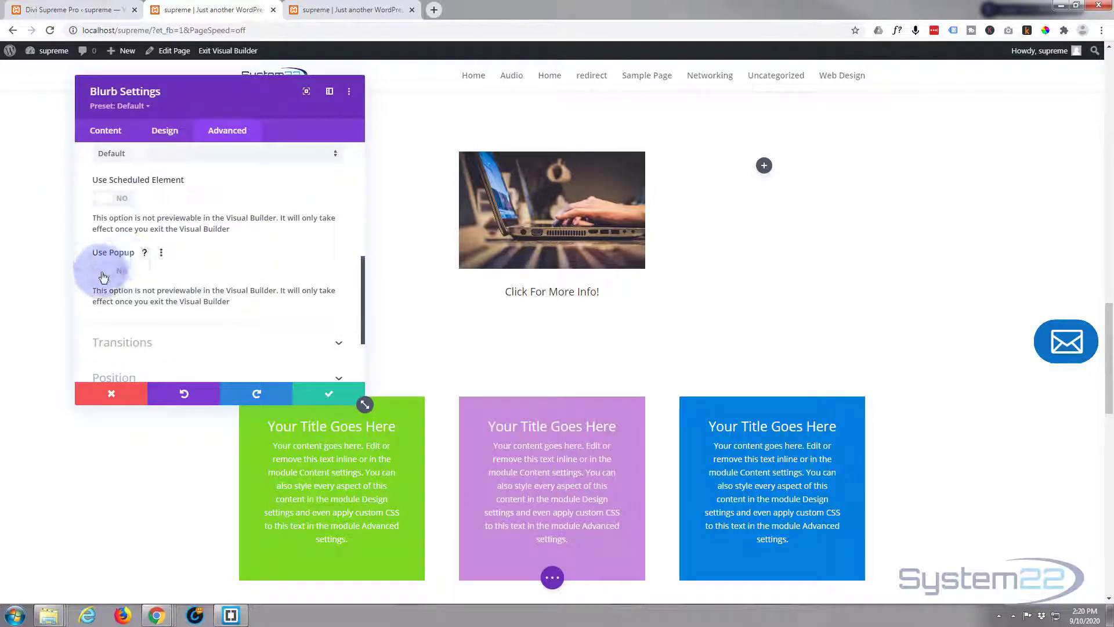
click(121, 272)
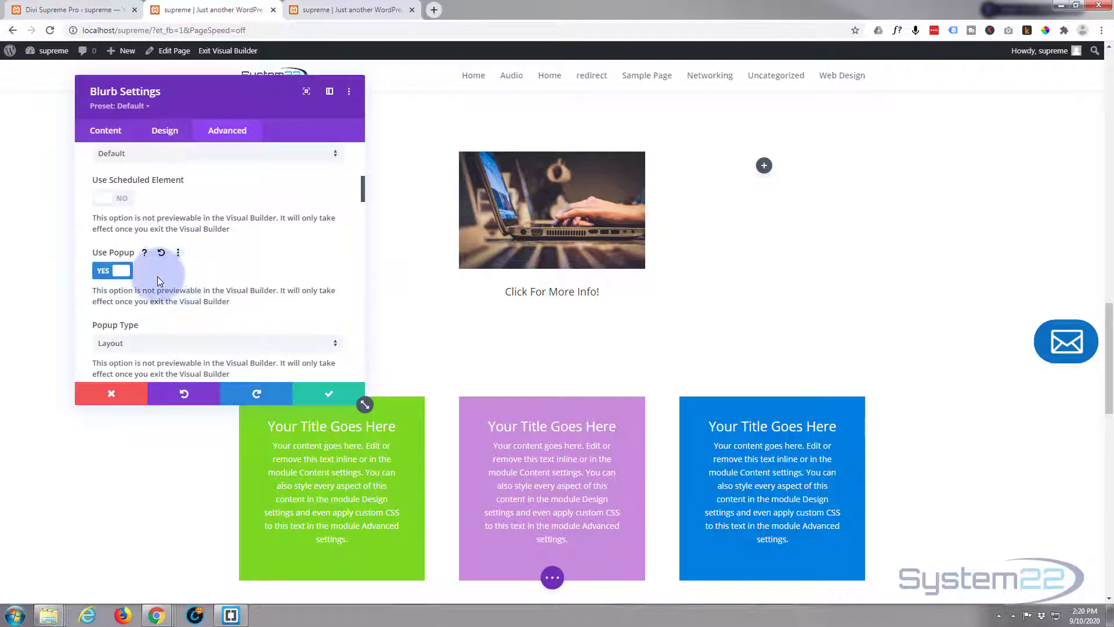
- Check the Divi Supreme extension settings, then return to the page being built
click(64, 10)
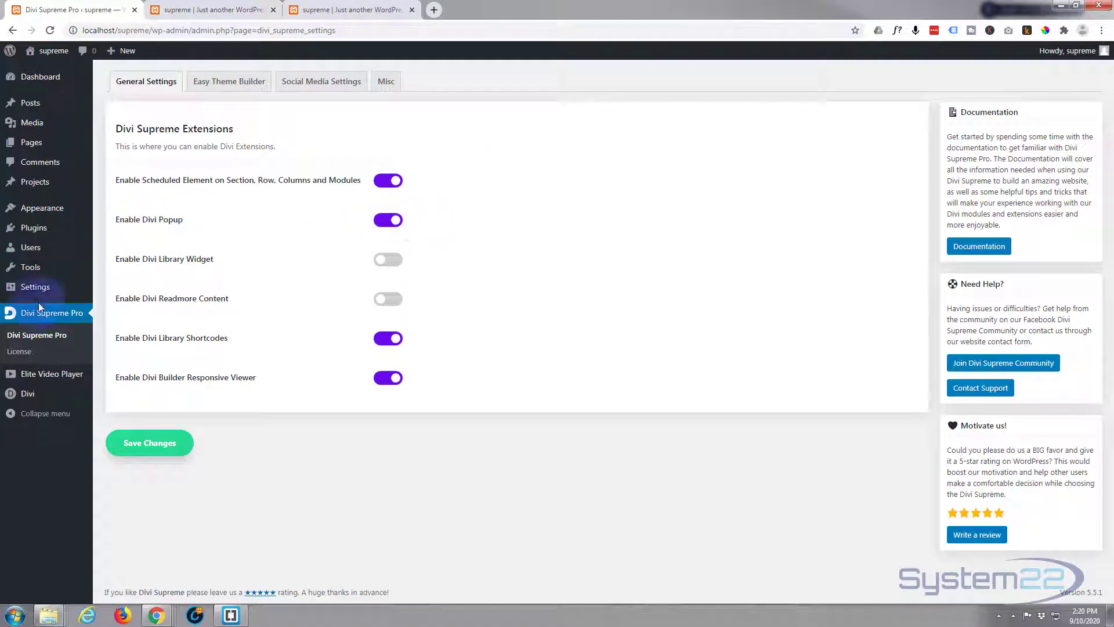
click(203, 10)
scroll(281, 260, down, 2)
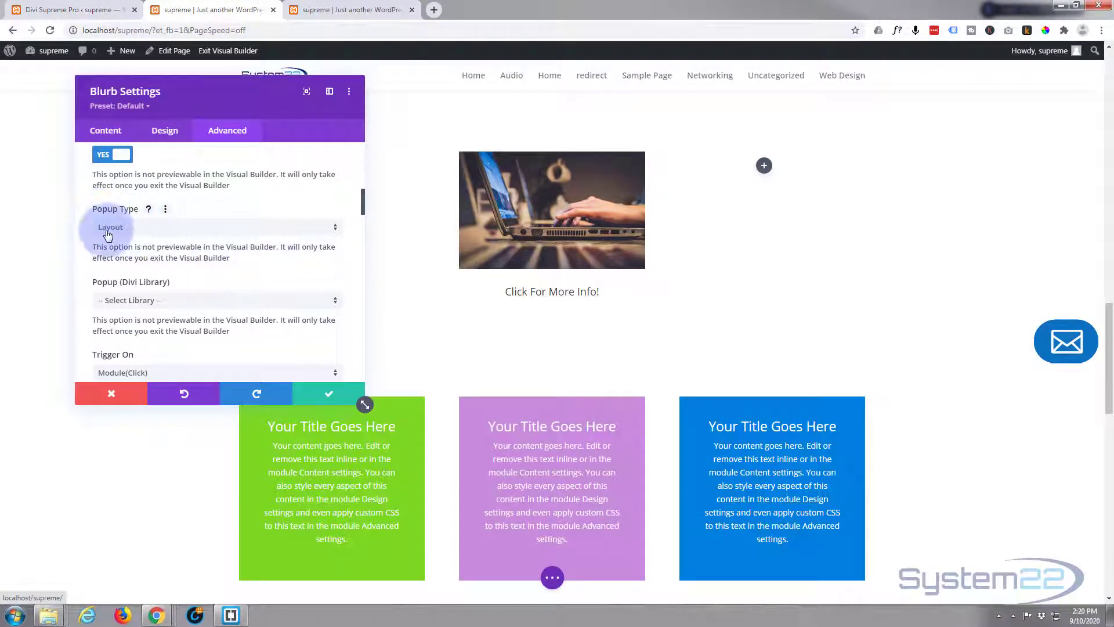
- Keep Popup Type as Layout and choose 'blksec' as the Divi Library popup
click(178, 234)
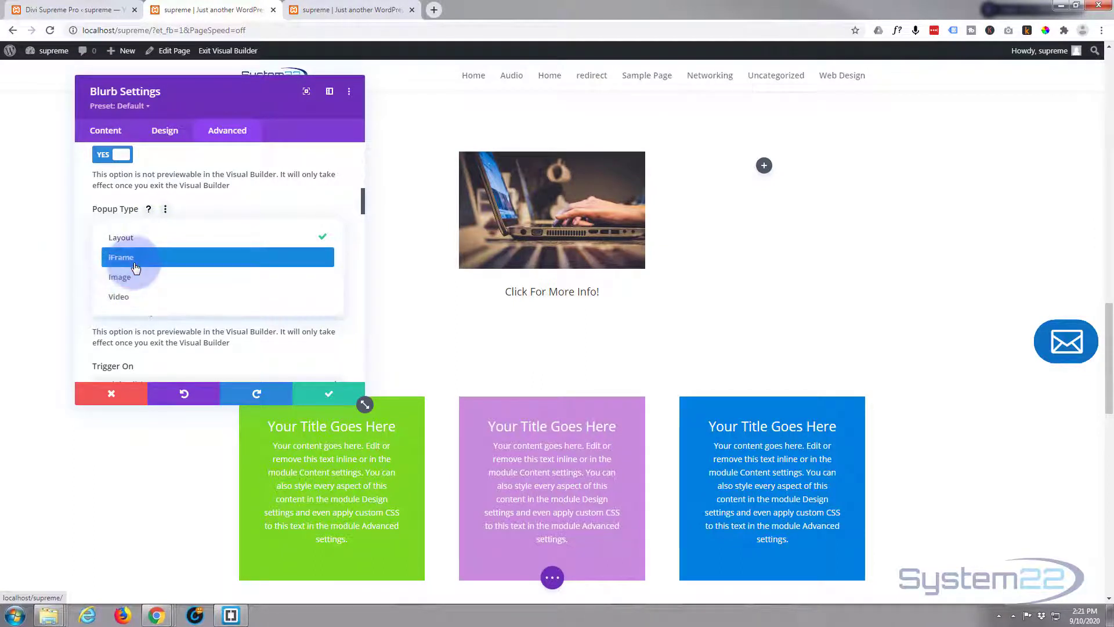
click(227, 200)
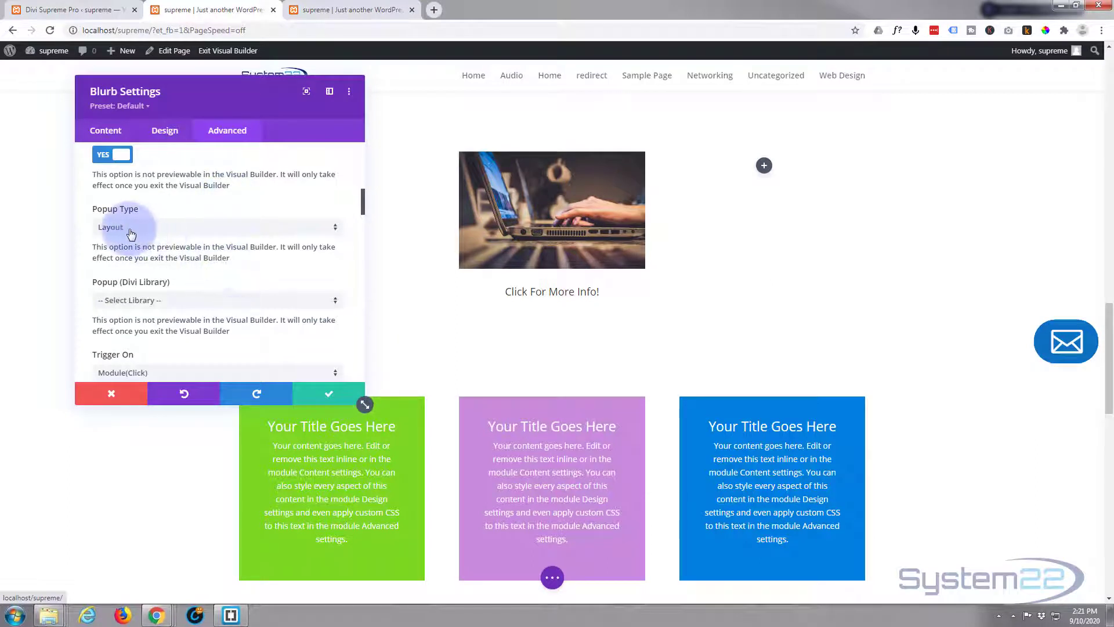
scroll(148, 235, down, 1)
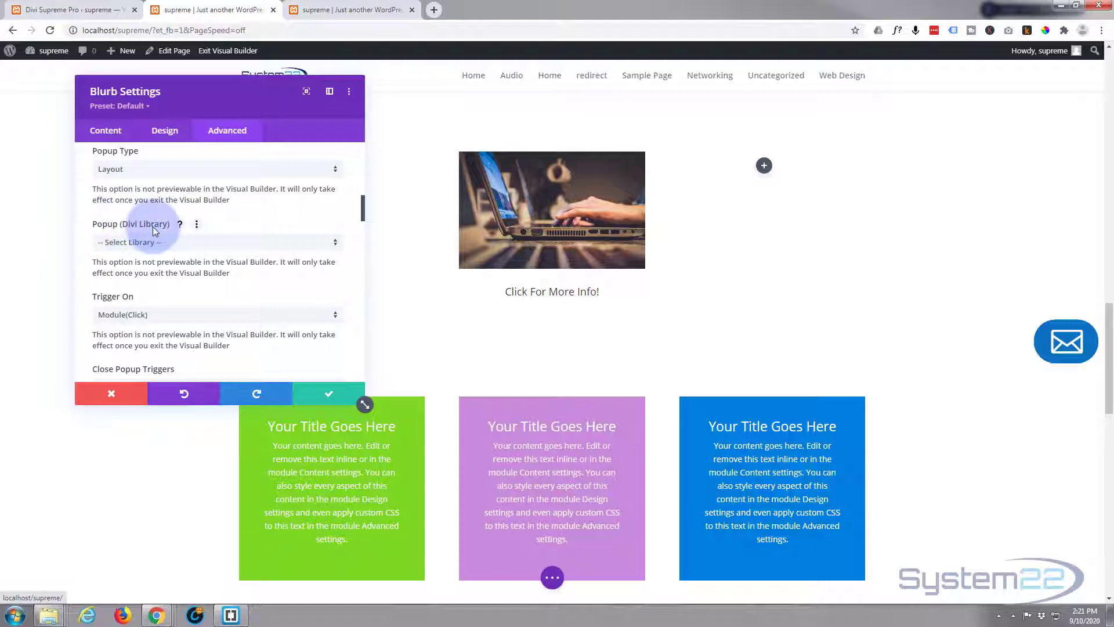
click(191, 246)
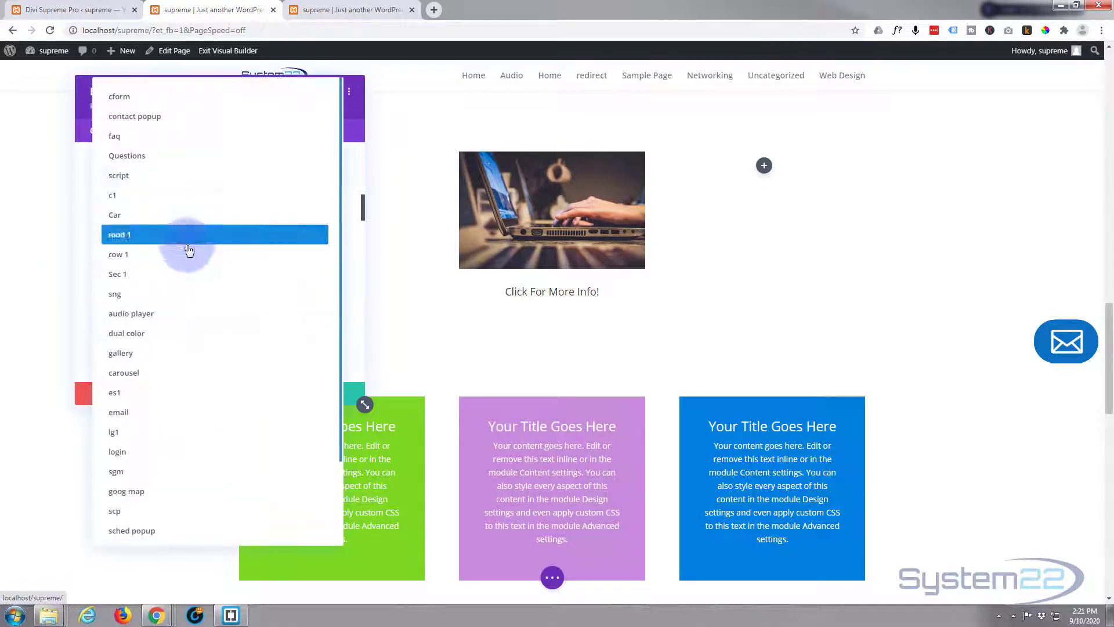
scroll(202, 329, down, 2)
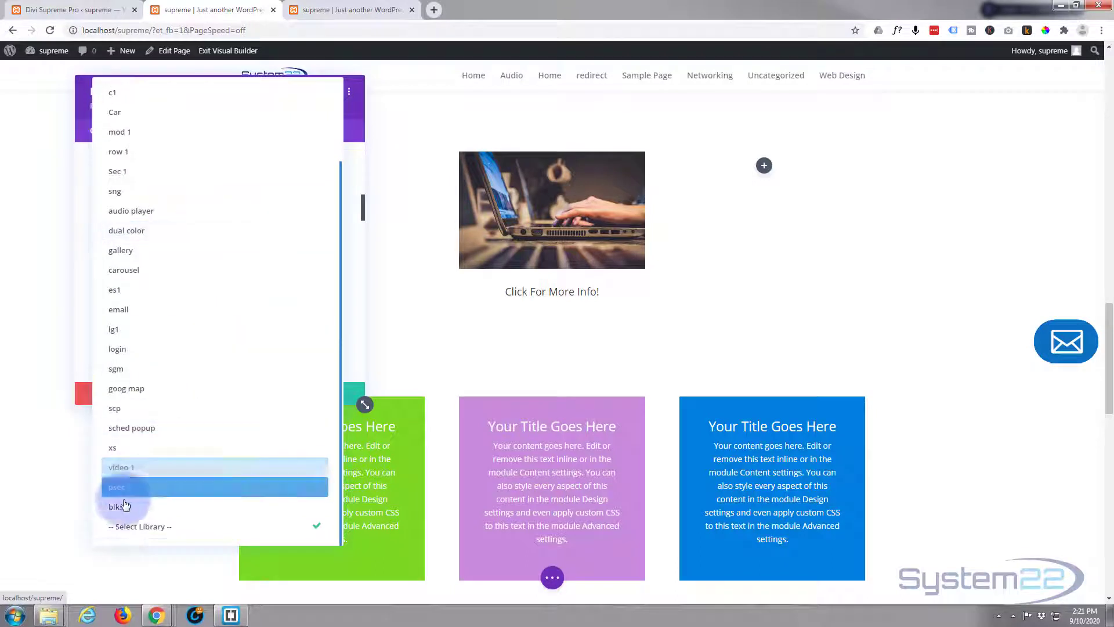
click(123, 508)
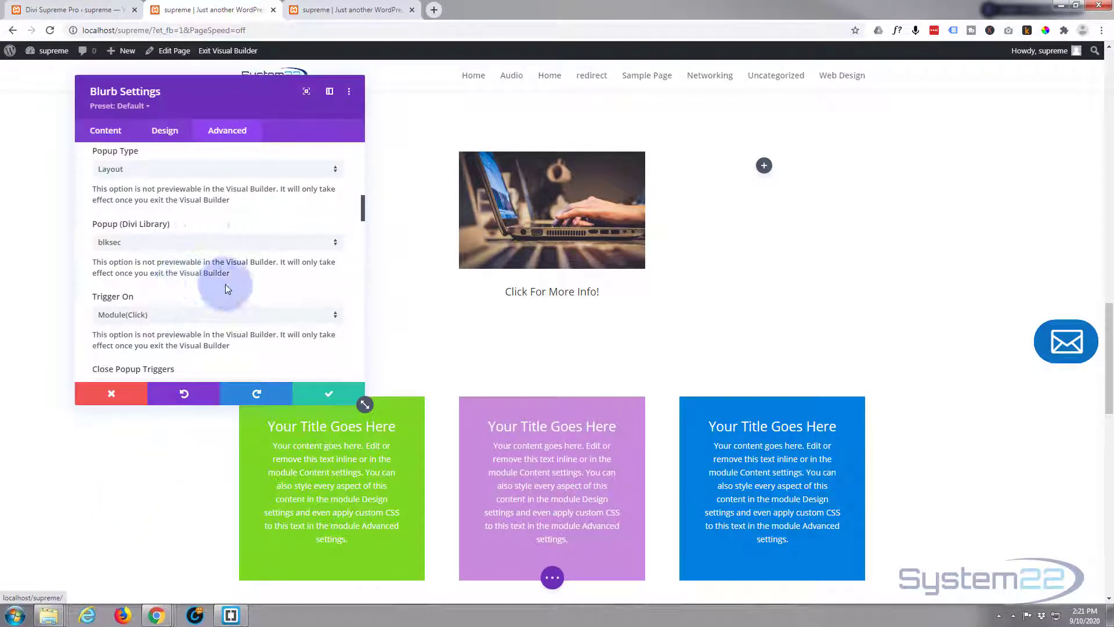
scroll(226, 289, down, 1)
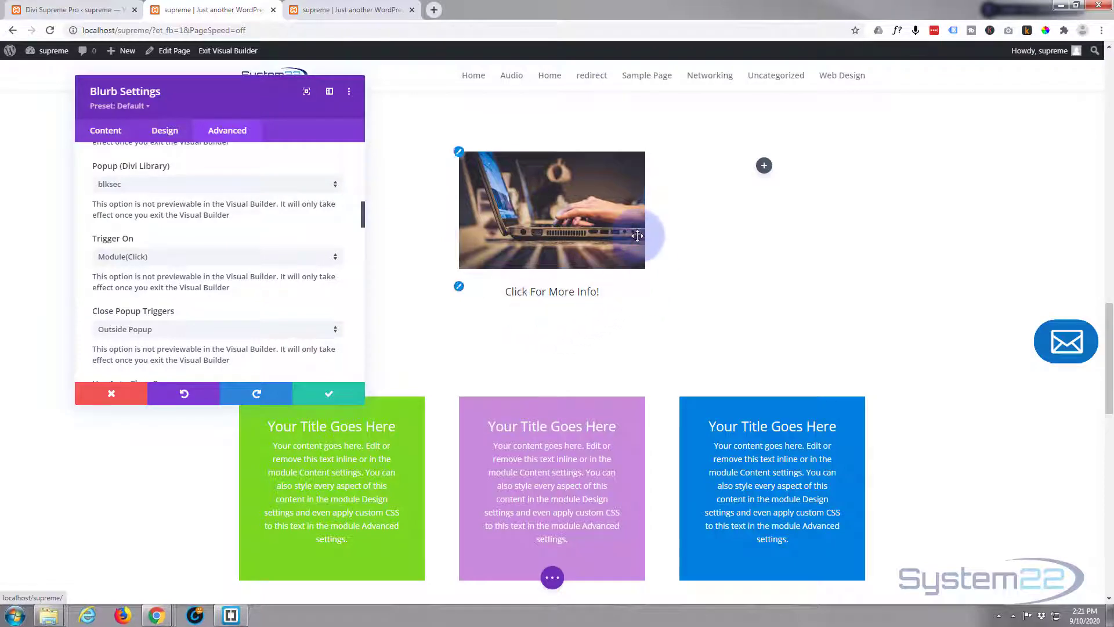
- Set the popup's Close Popup Triggers to Close Button
scroll(172, 291, down, 1)
scroll(172, 291, down, 1)
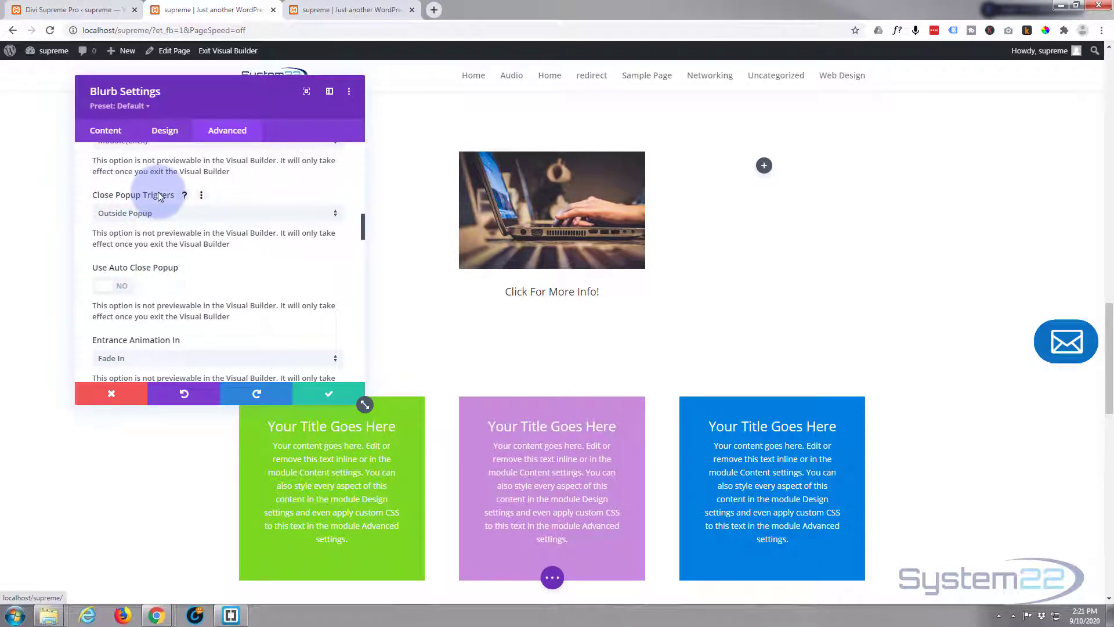
click(185, 217)
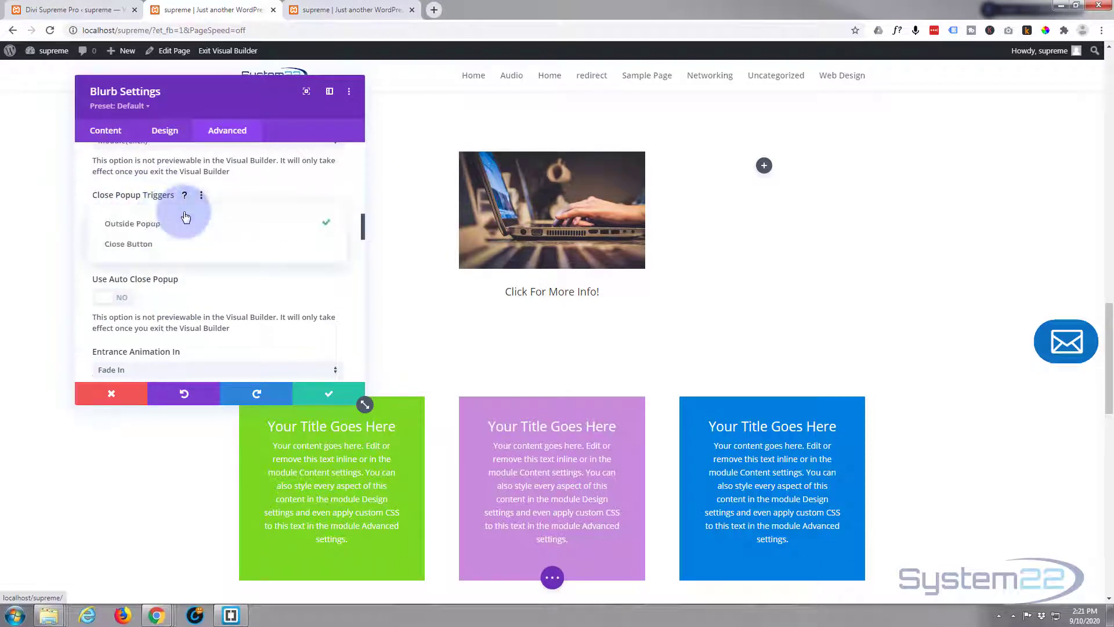
click(144, 243)
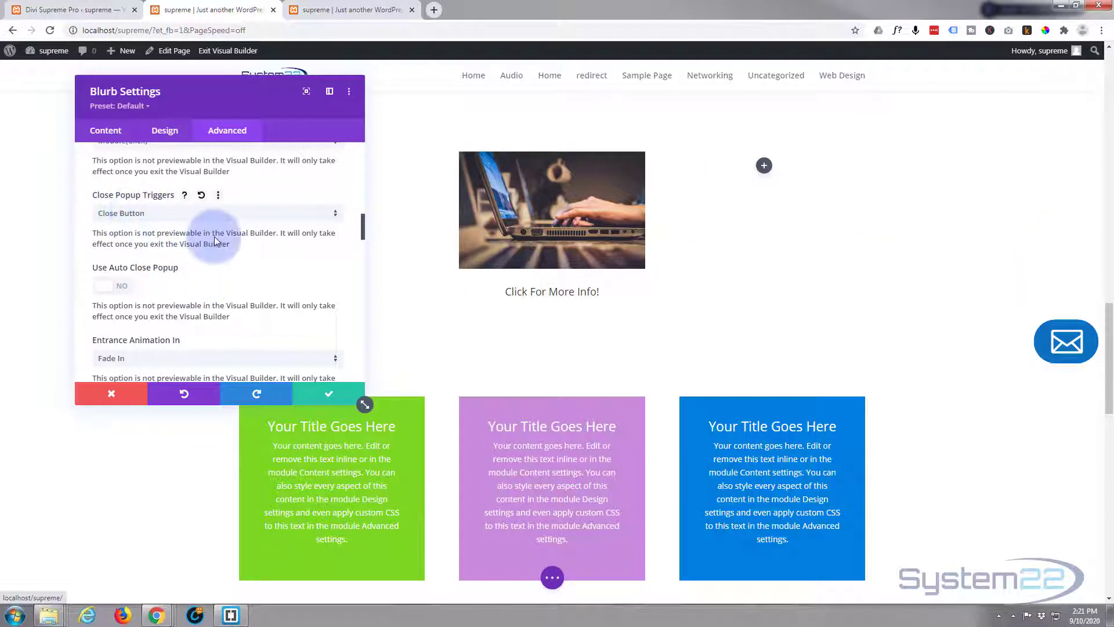
scroll(210, 235, down, 2)
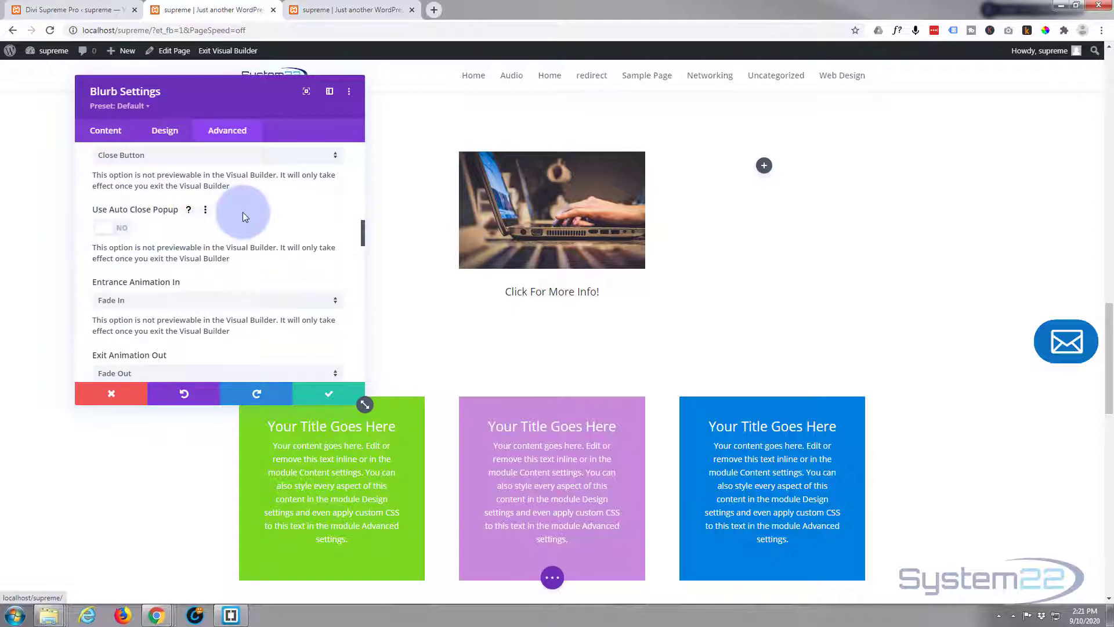
- Set the popup's Exit Animation Out to Flip Out Y
scroll(243, 214, down, 1)
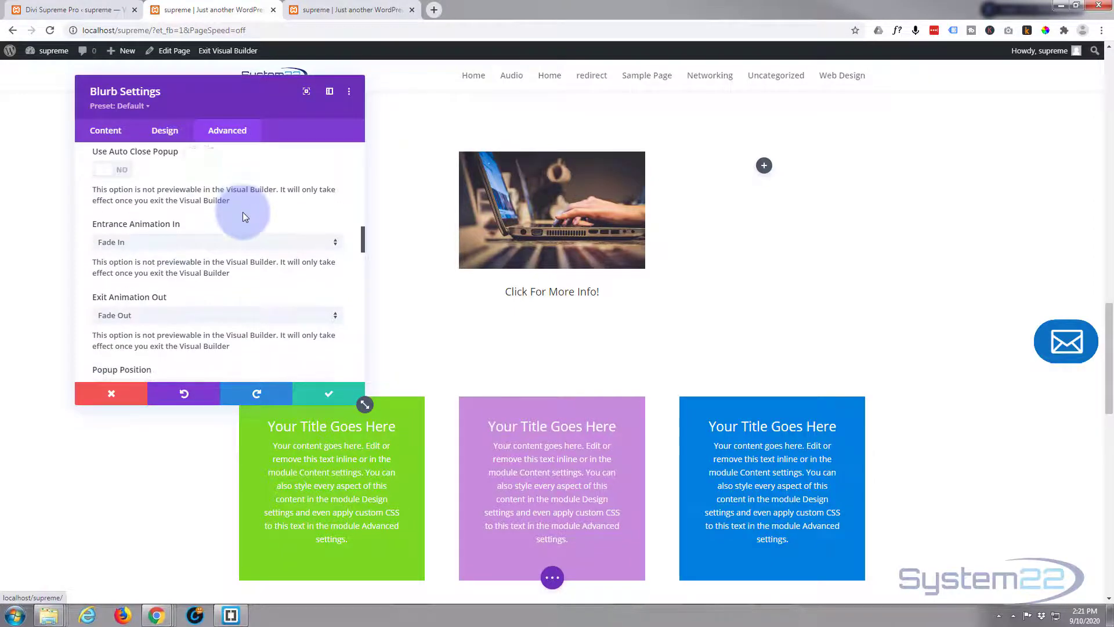
scroll(242, 216, down, 1)
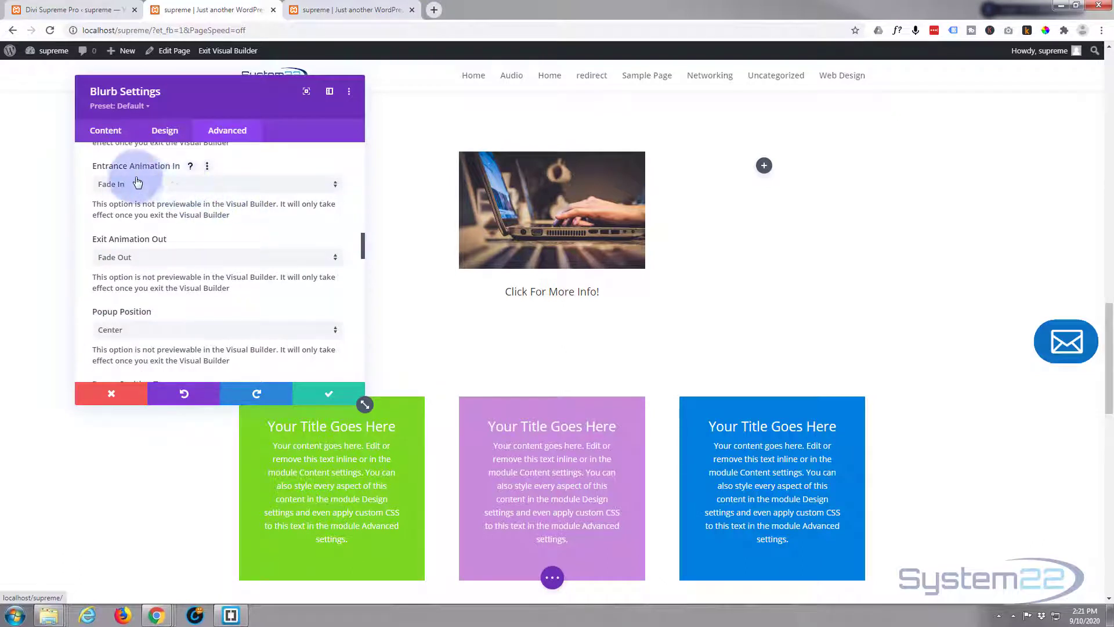
click(169, 259)
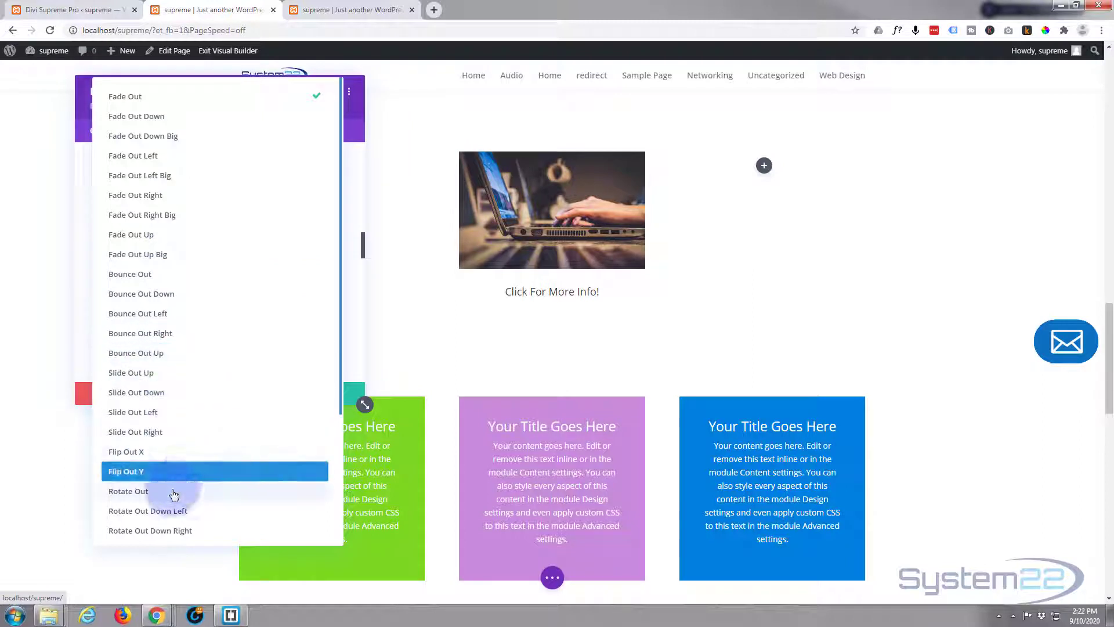
click(161, 477)
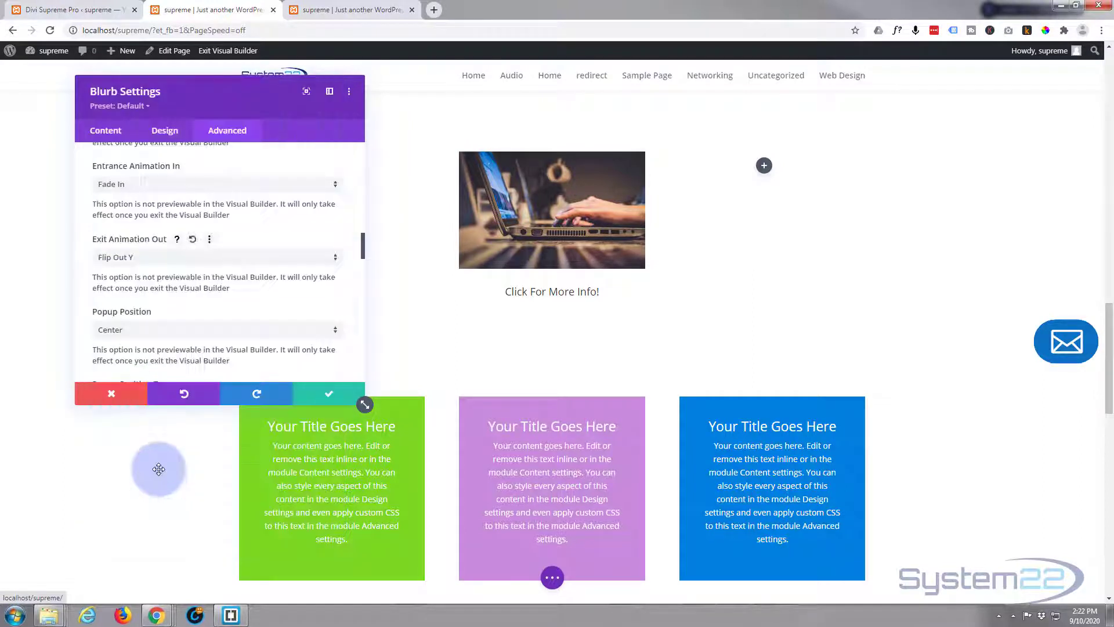
- Switch Popup Position Type to Fixed, then return it to Absolute
scroll(175, 289, down, 1)
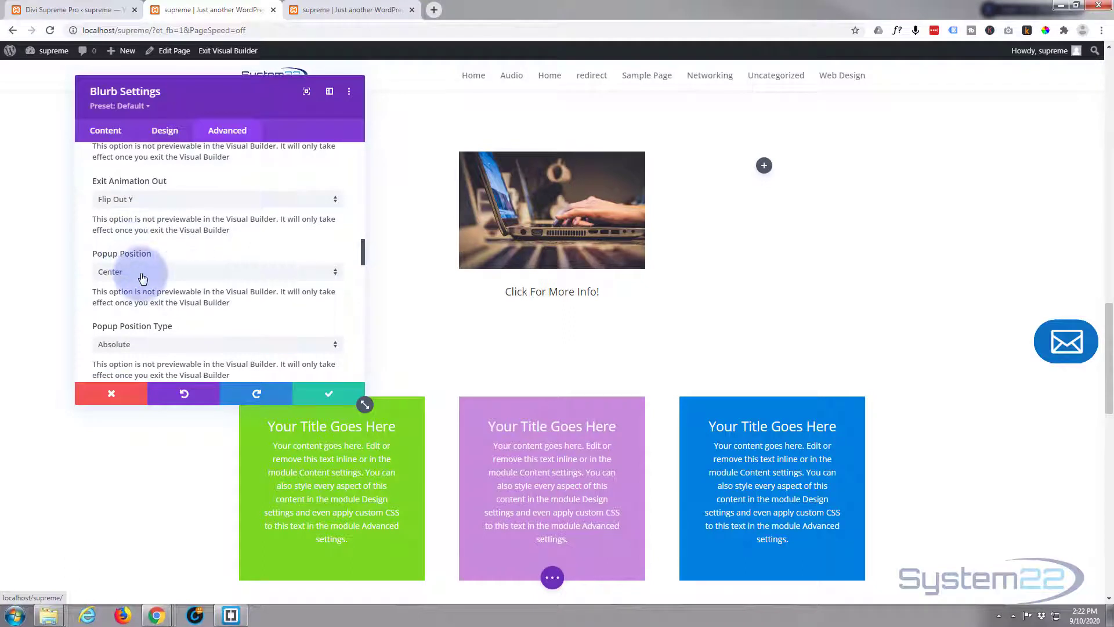
scroll(222, 313, down, 1)
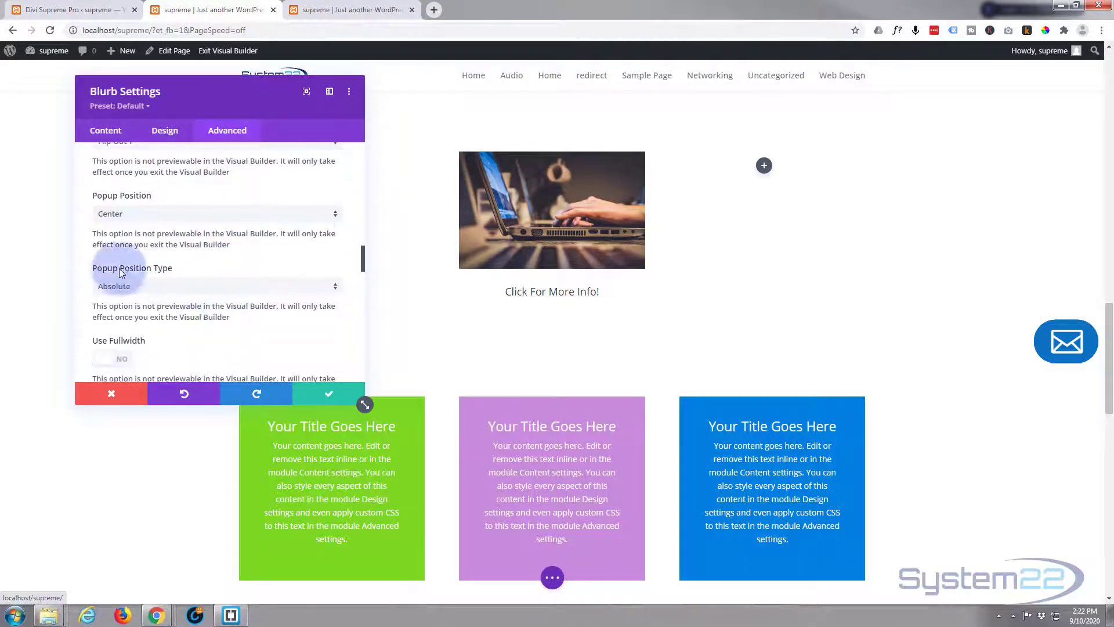
click(176, 285)
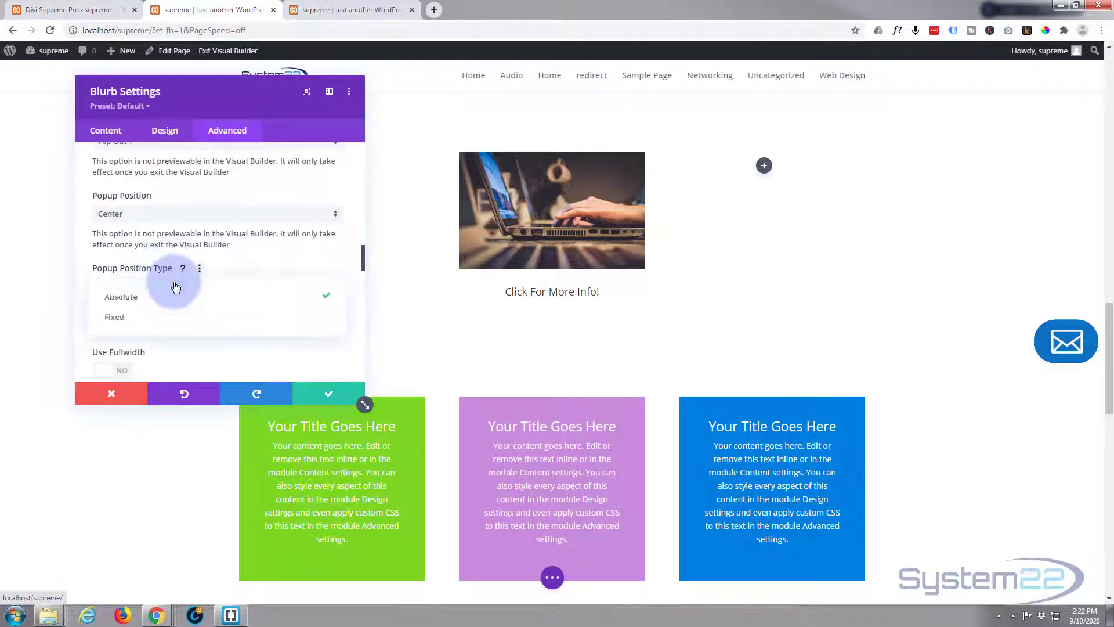
click(152, 321)
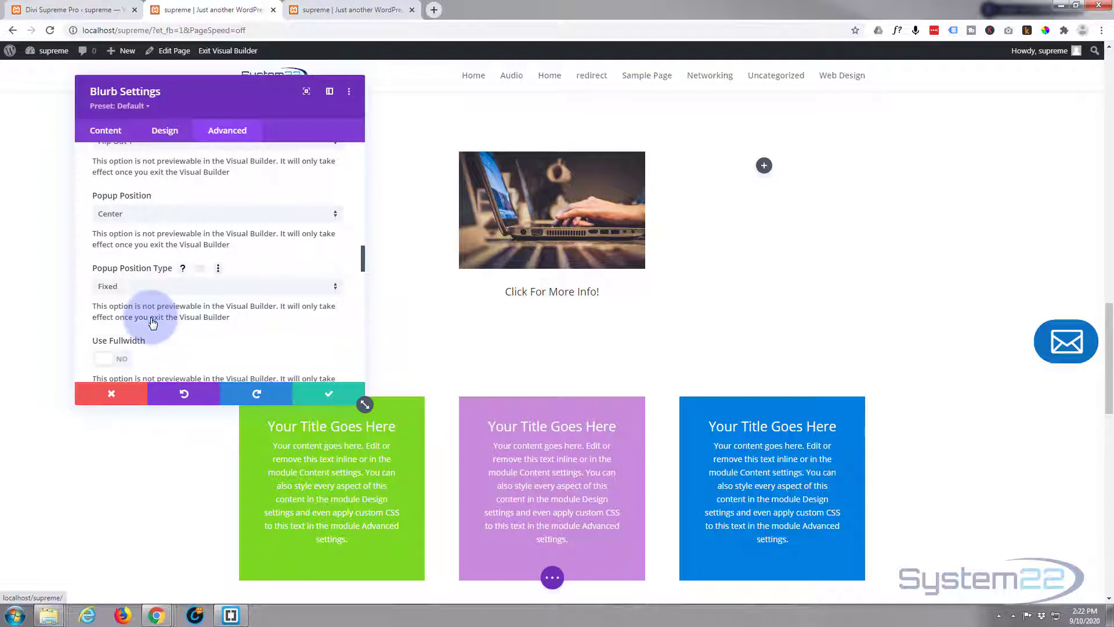
scroll(176, 307, down, 2)
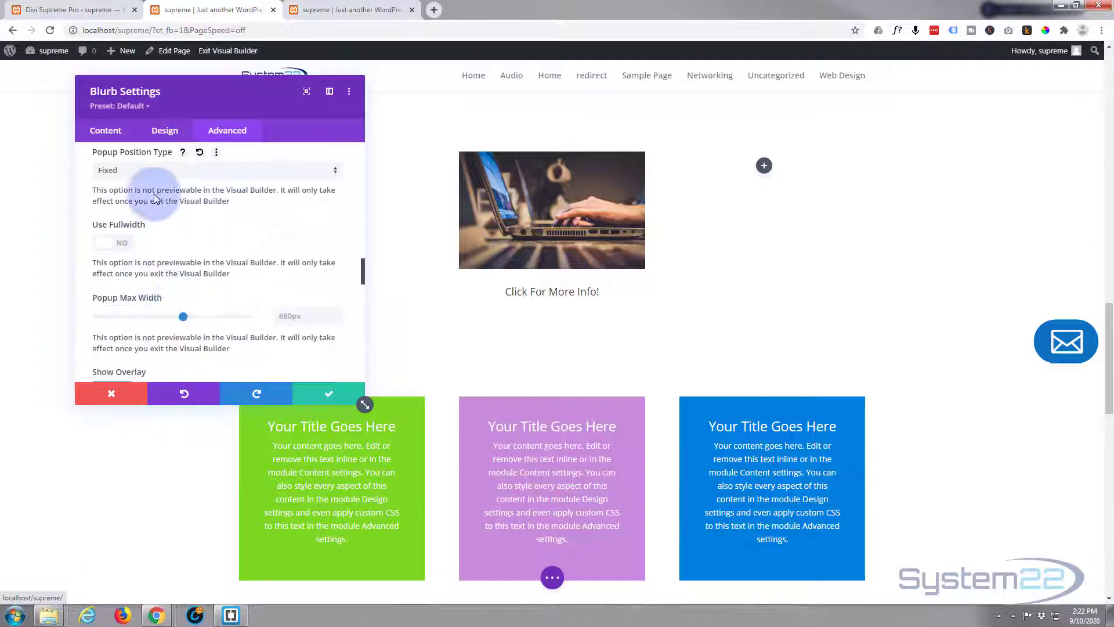
click(164, 177)
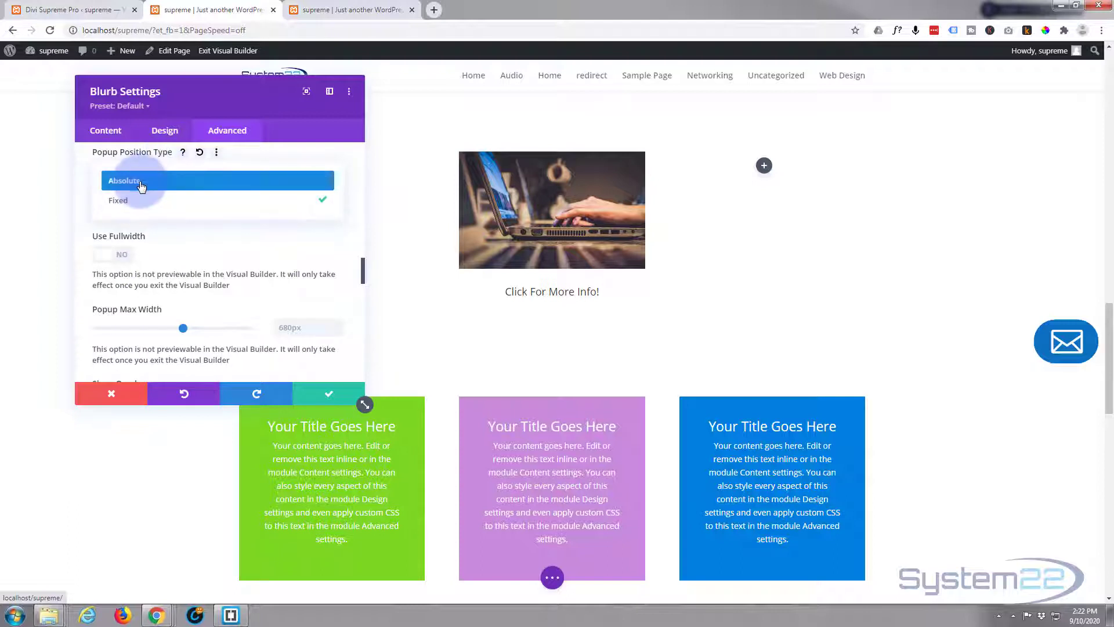
click(142, 185)
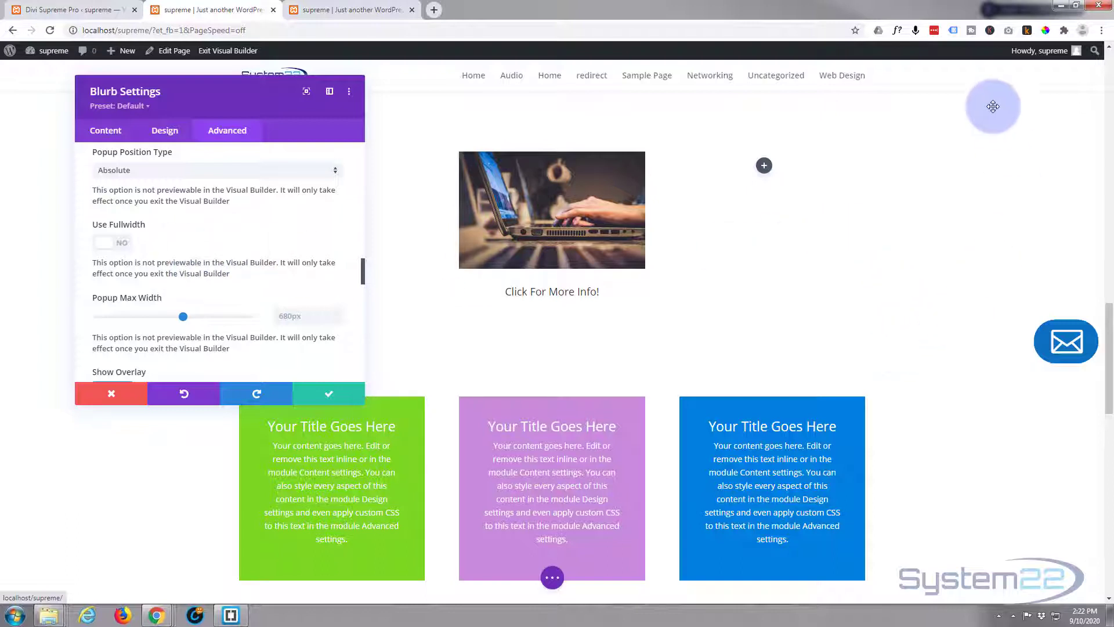
click(120, 246)
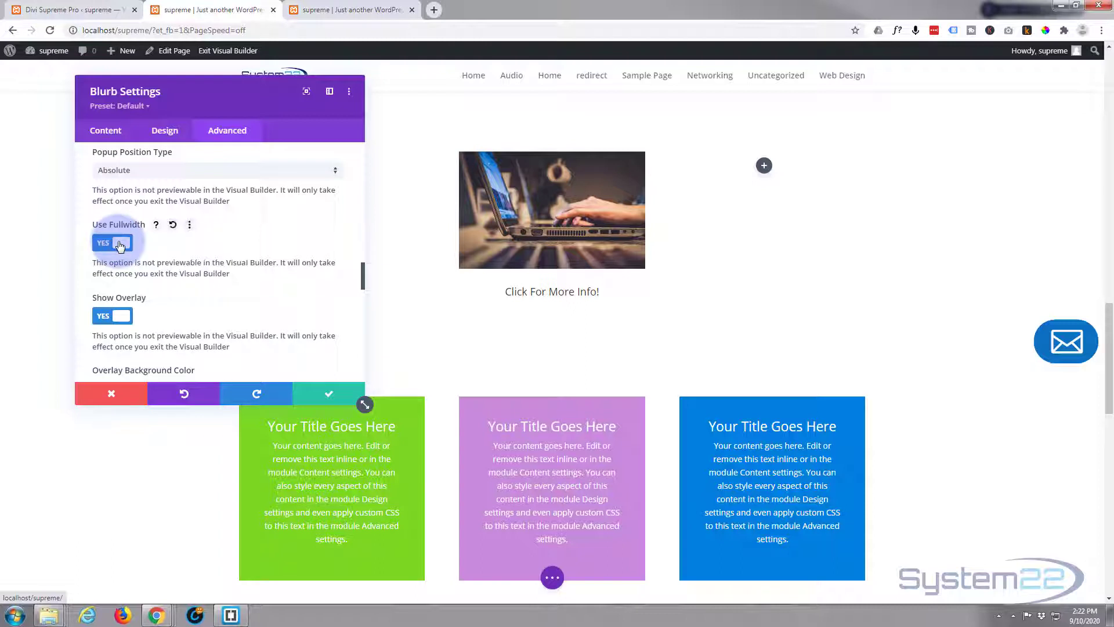
scroll(193, 274, down, 2)
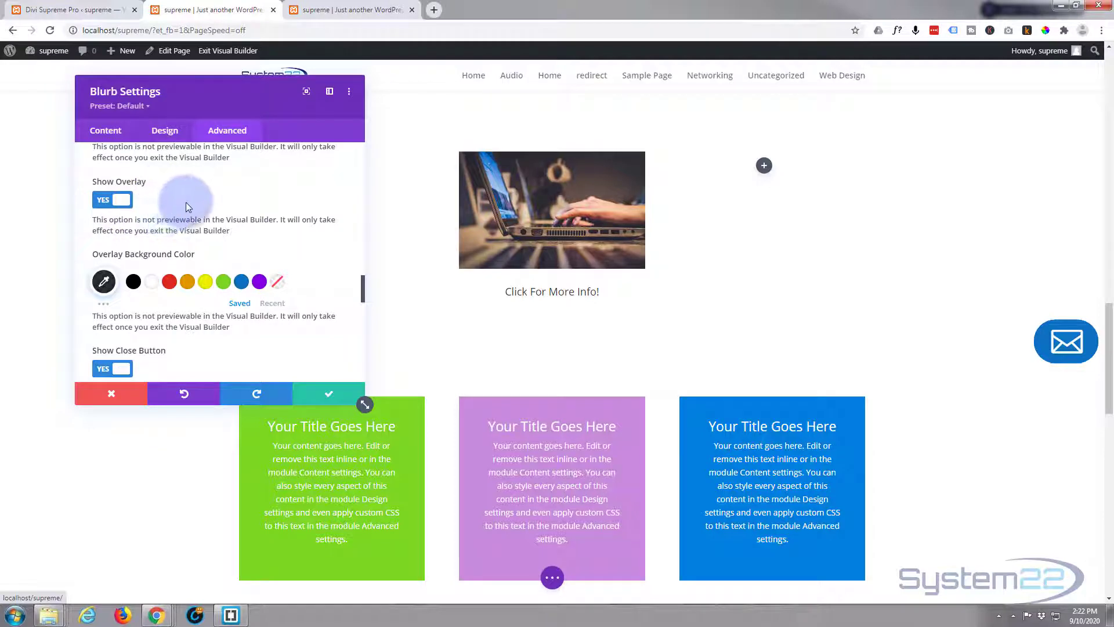
scroll(186, 207, down, 2)
scroll(186, 208, down, 1)
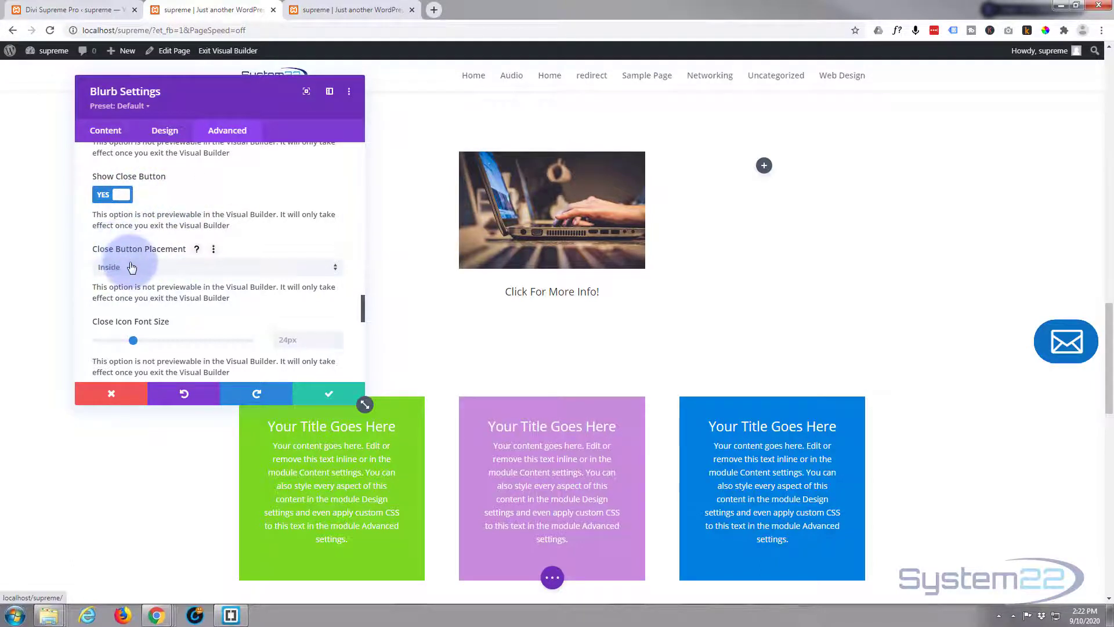
scroll(263, 238, down, 3)
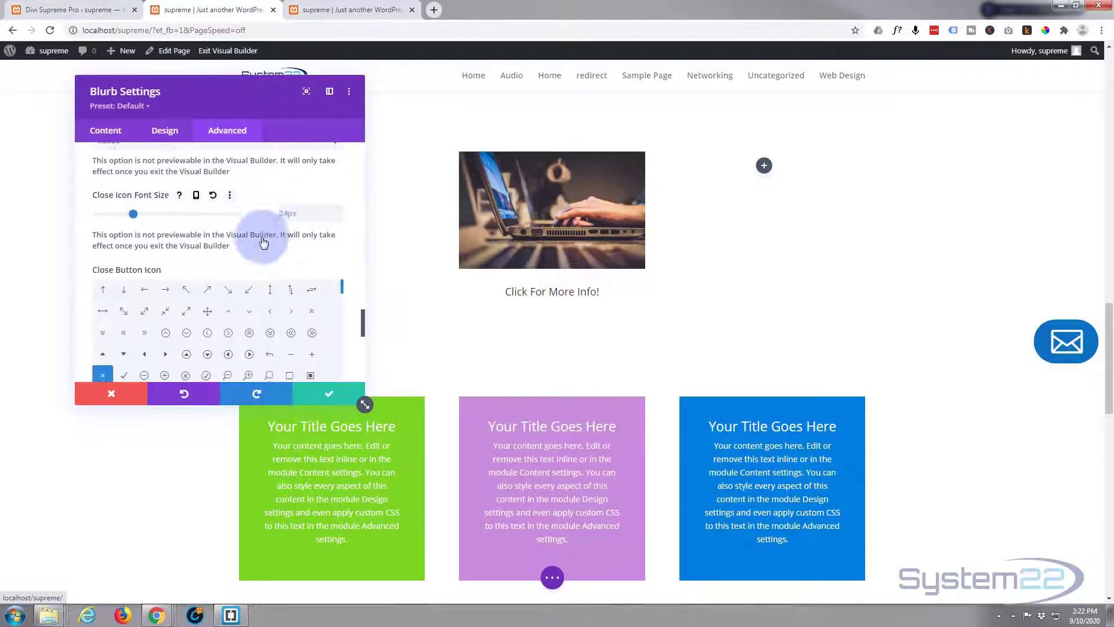
scroll(263, 243, down, 1)
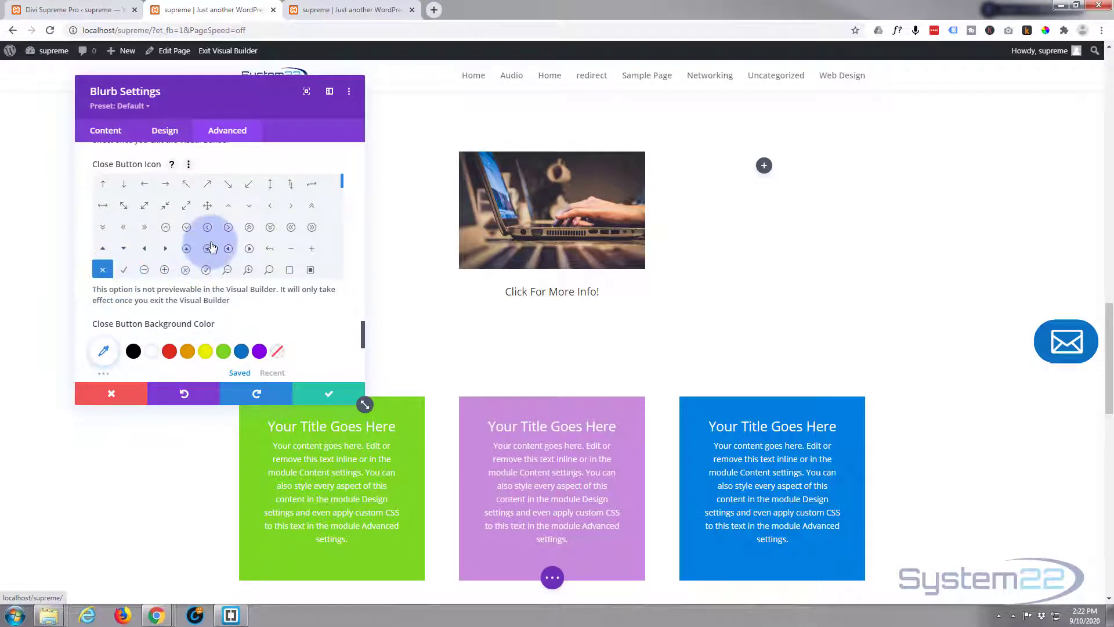
scroll(212, 249, down, 1)
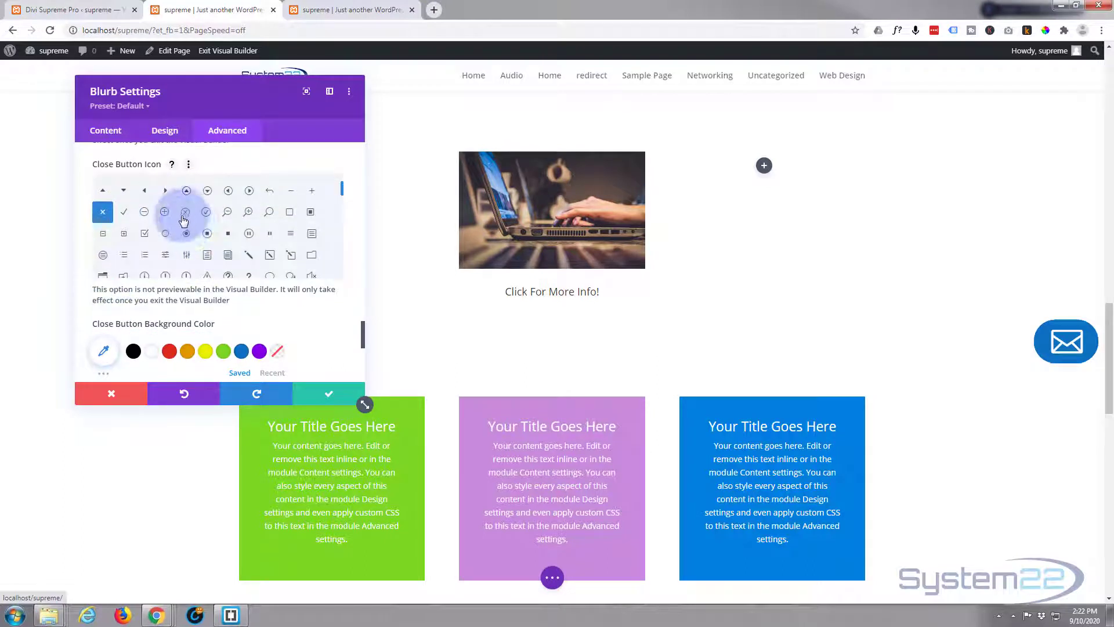
scroll(221, 238, down, 5)
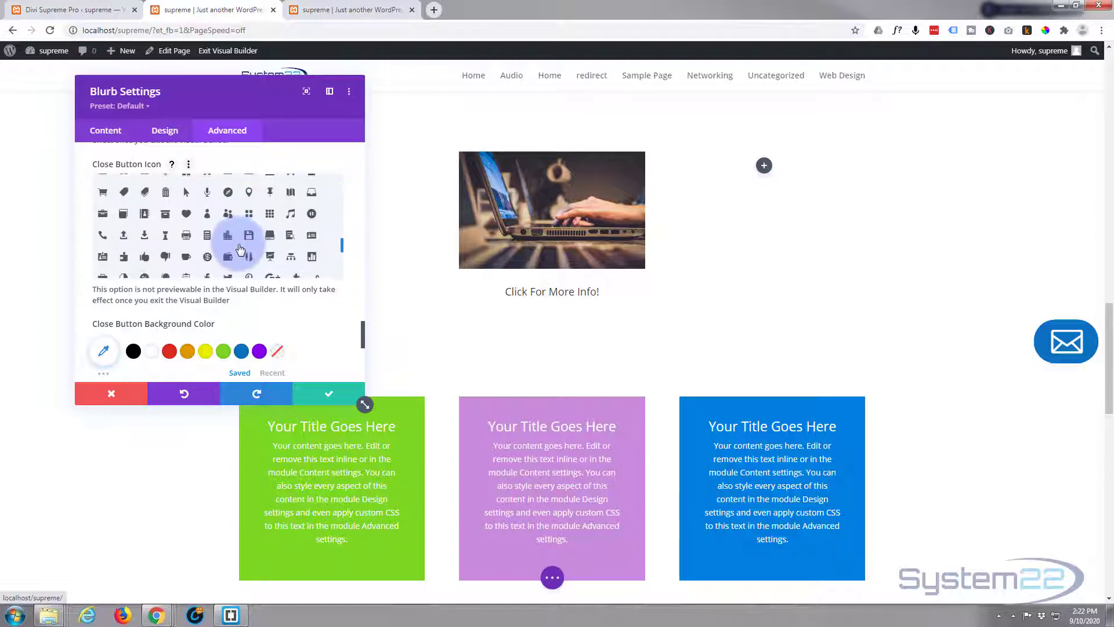
scroll(240, 249, down, 3)
scroll(216, 297, down, 2)
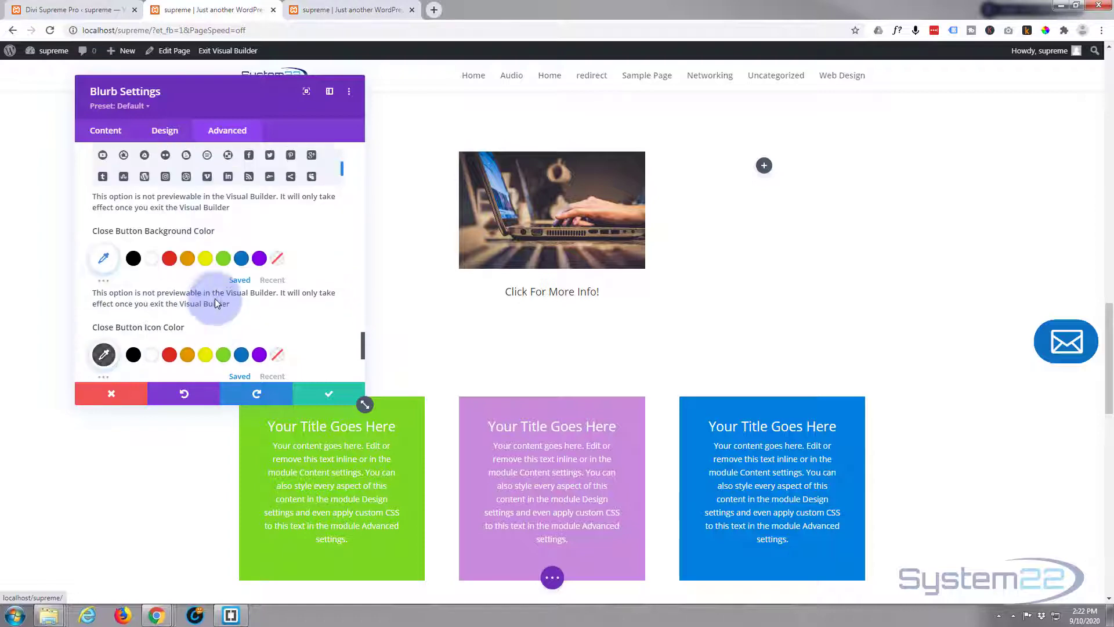
scroll(215, 303, down, 2)
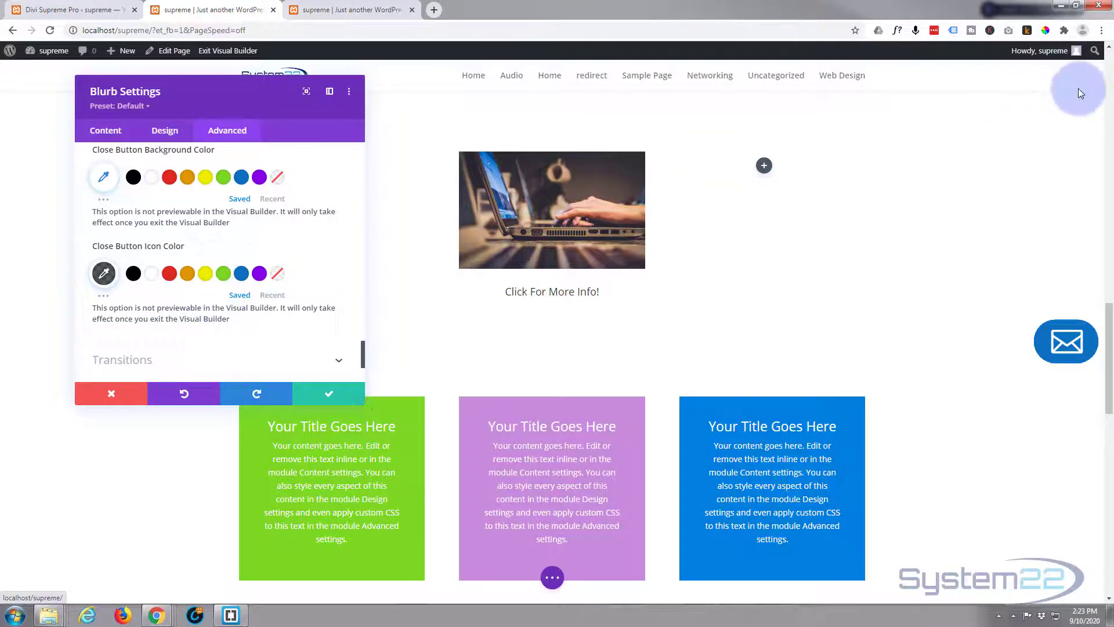
scroll(244, 264, down, 2)
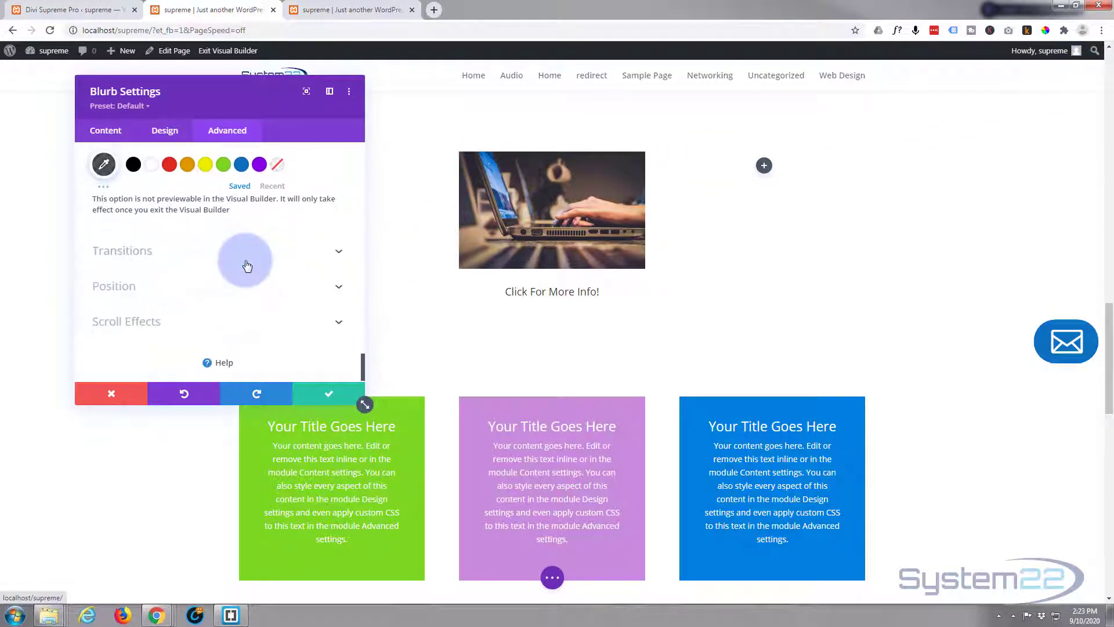
scroll(247, 266, down, 1)
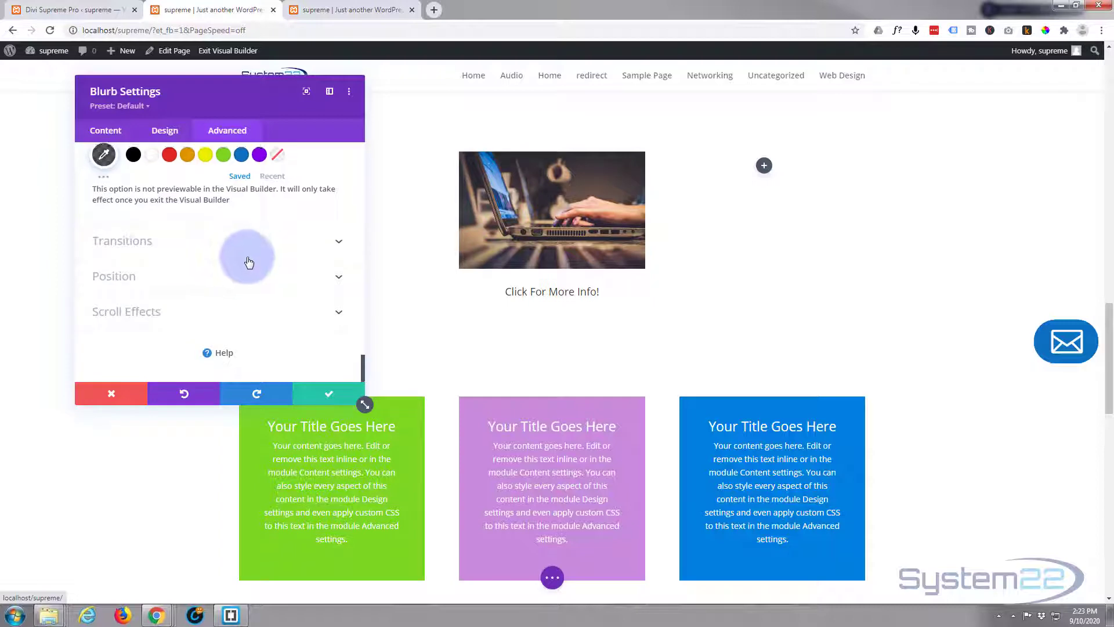
- Confirm the laptop blurb's popup settings and save the page from the bottom bar
click(328, 396)
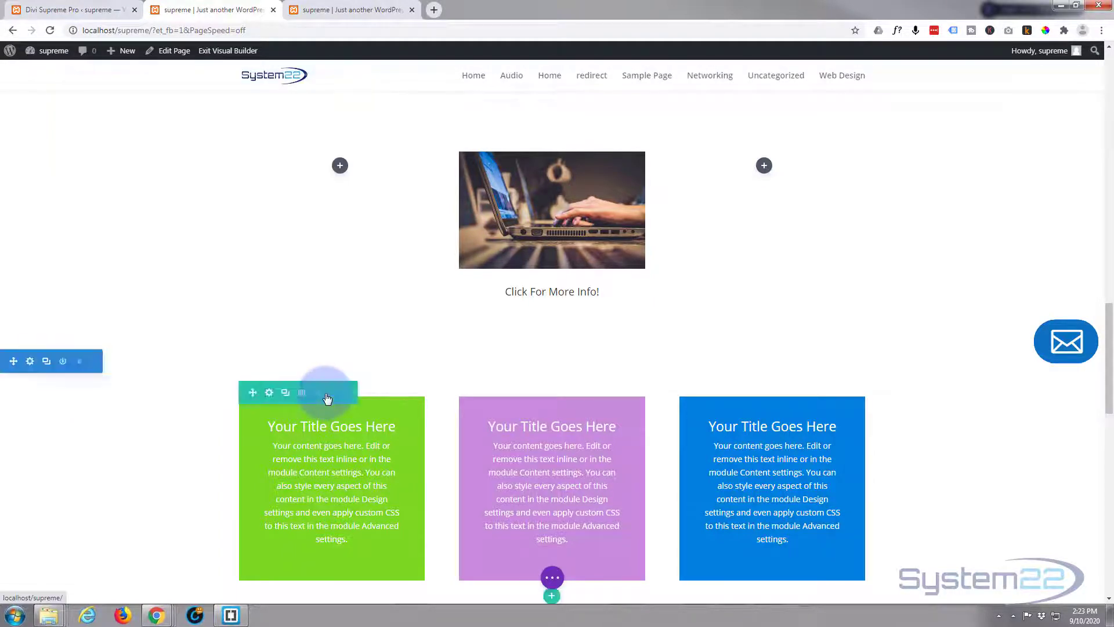
click(552, 578)
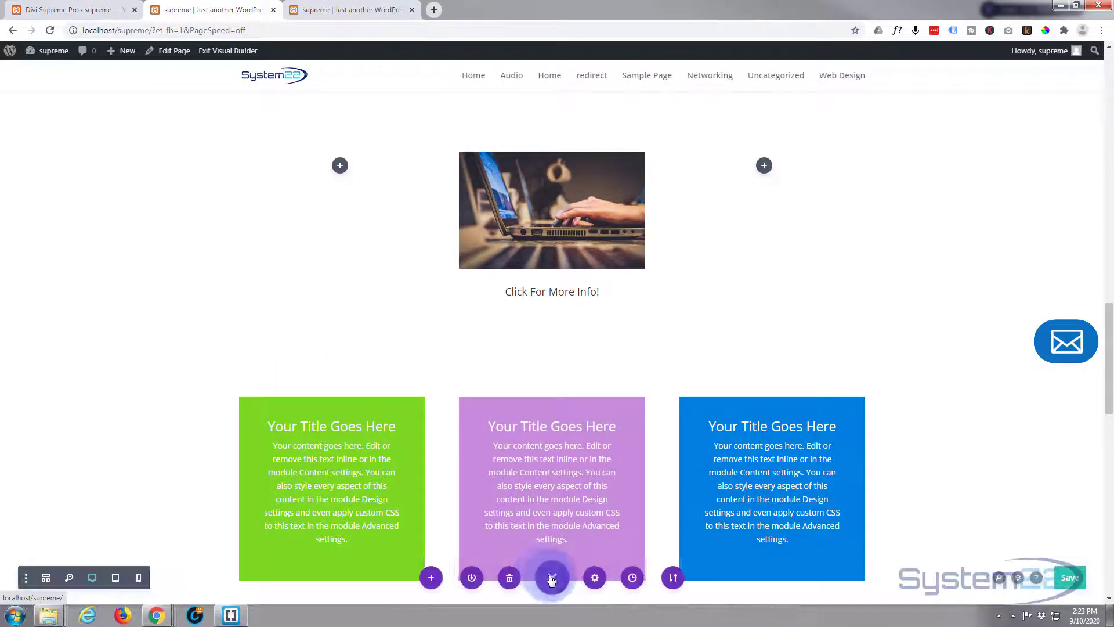
click(1072, 580)
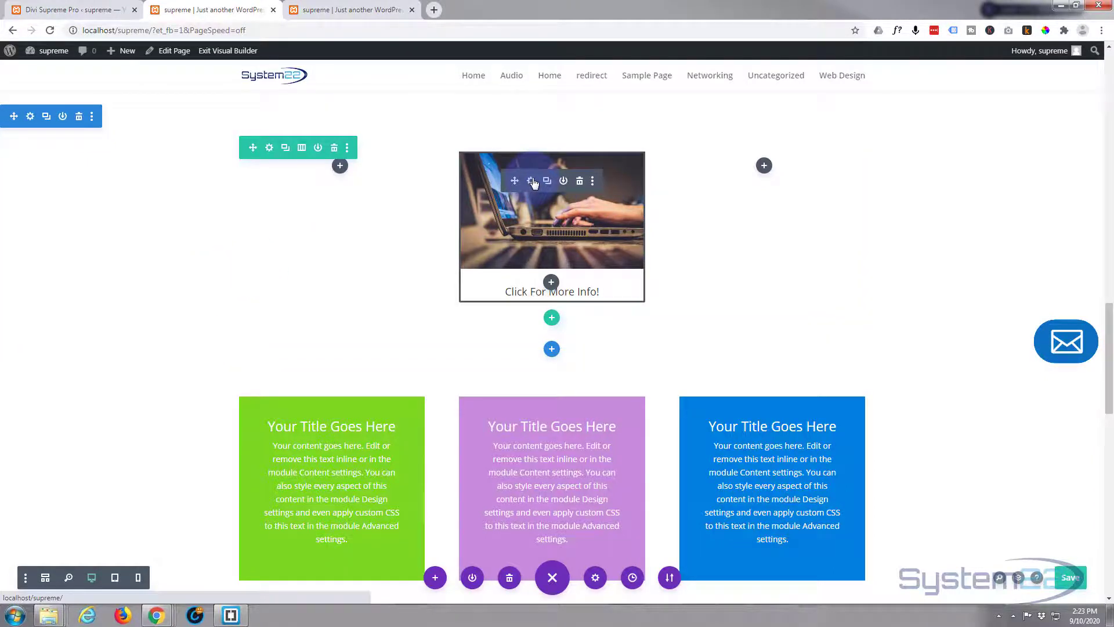
click(532, 182)
click(242, 130)
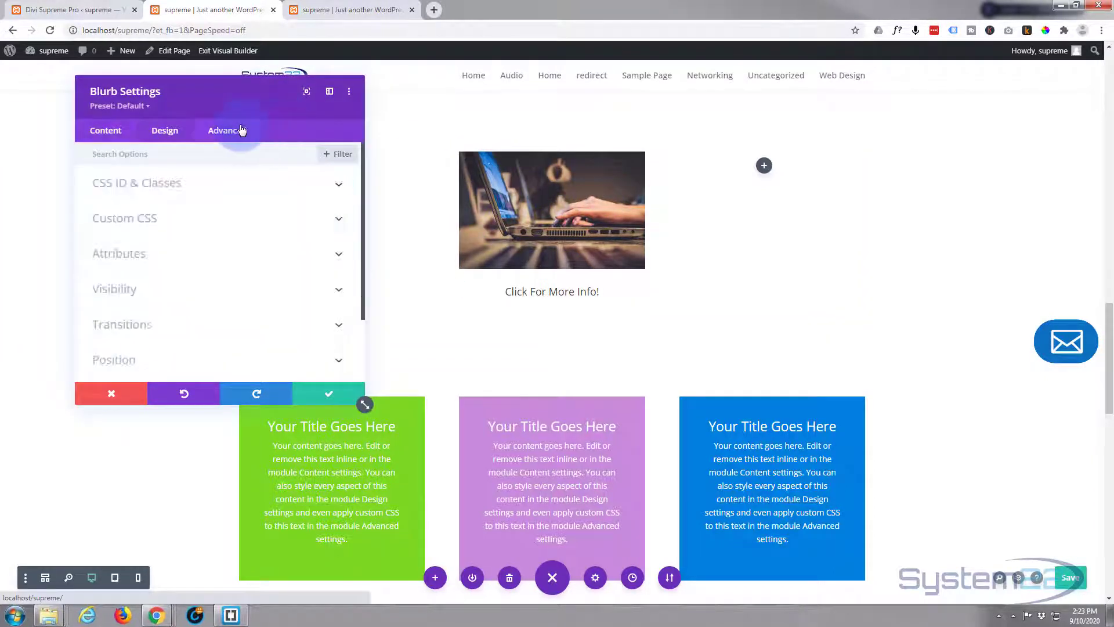
scroll(238, 260, down, 1)
scroll(237, 256, down, 2)
click(191, 209)
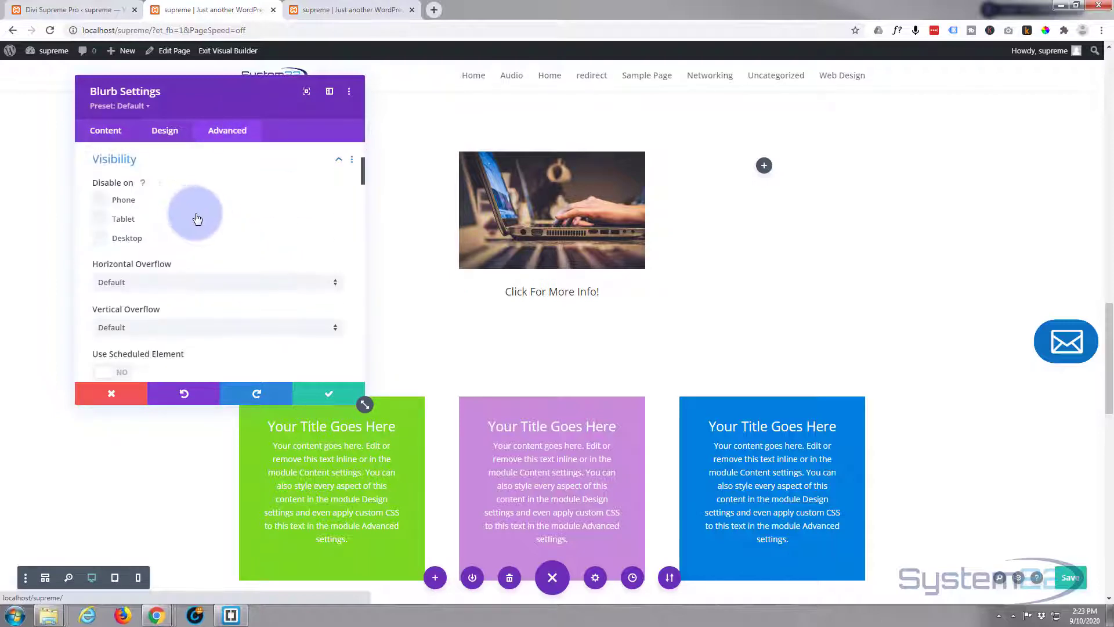
scroll(196, 214, down, 10)
scroll(197, 219, down, 4)
scroll(196, 215, down, 5)
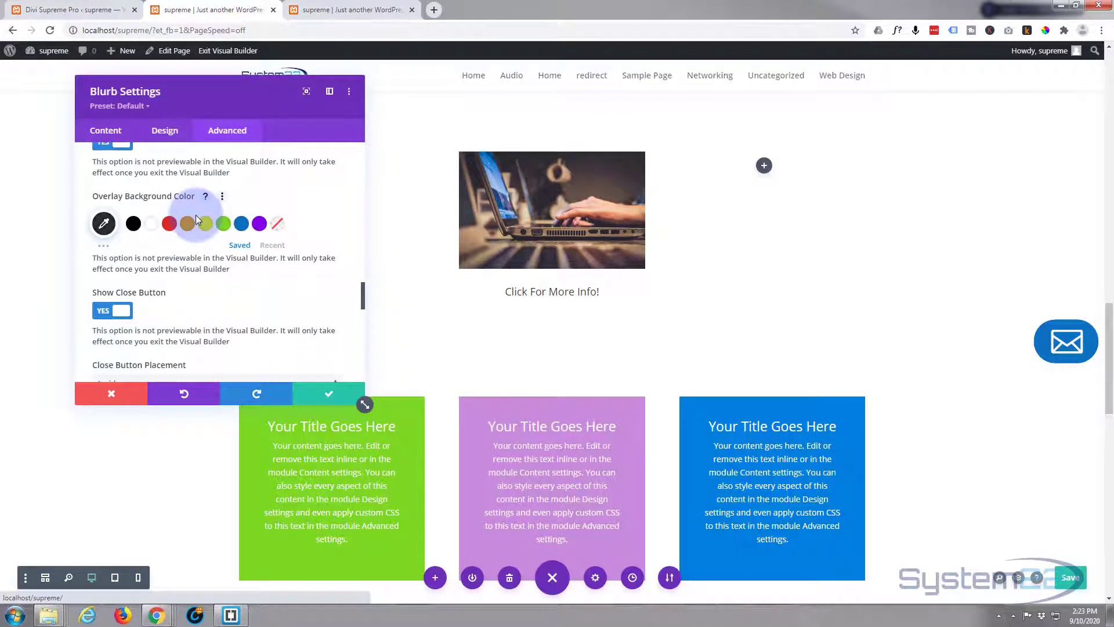
scroll(196, 215, down, 5)
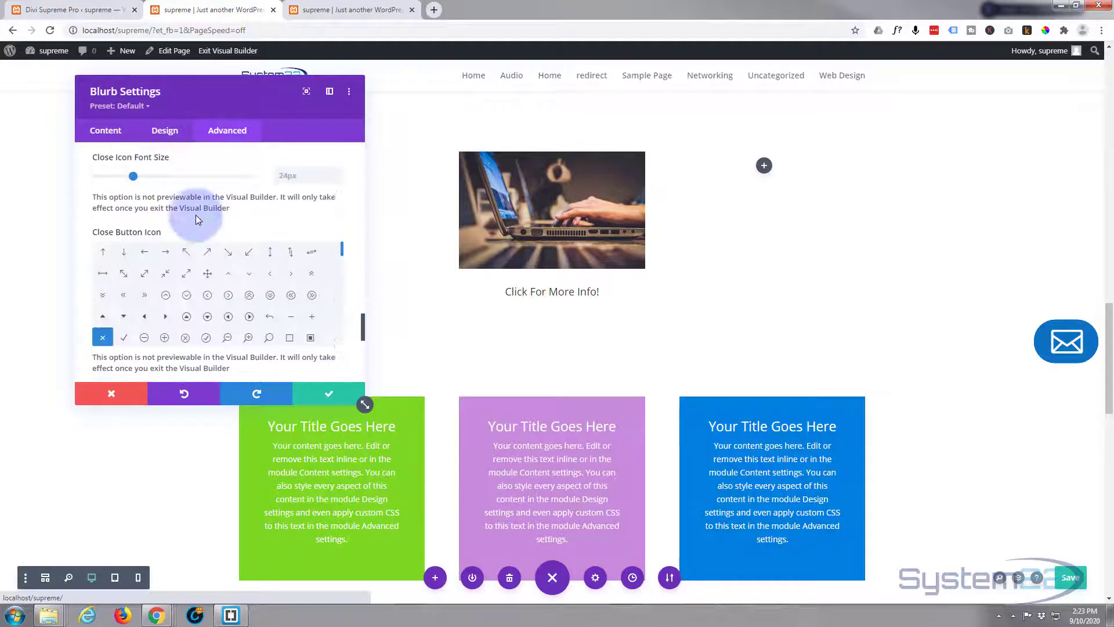
scroll(196, 215, down, 3)
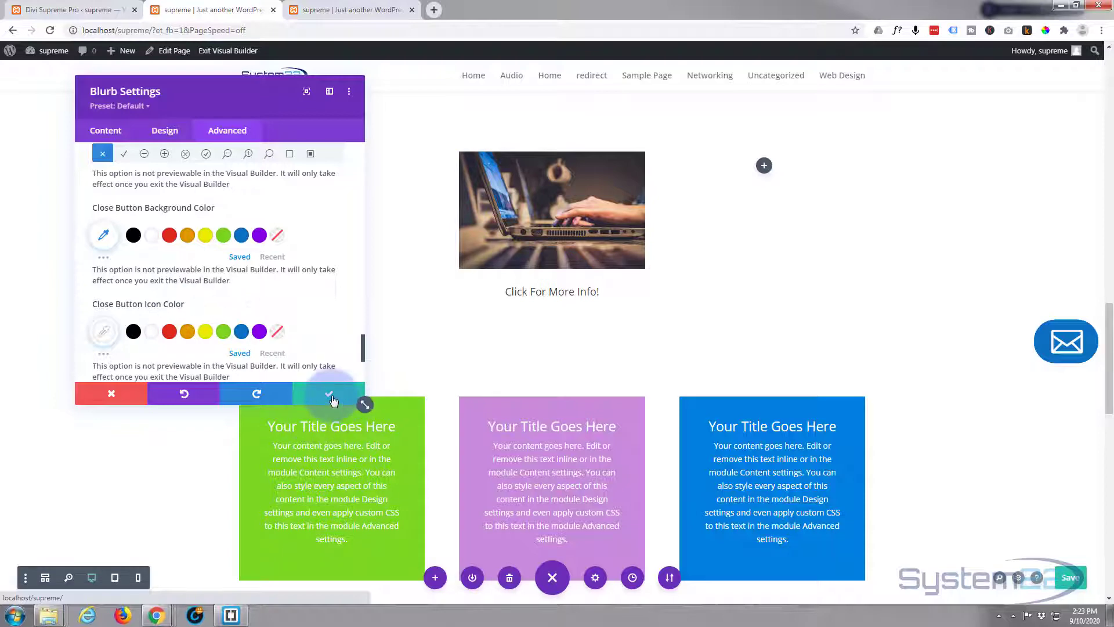
click(329, 395)
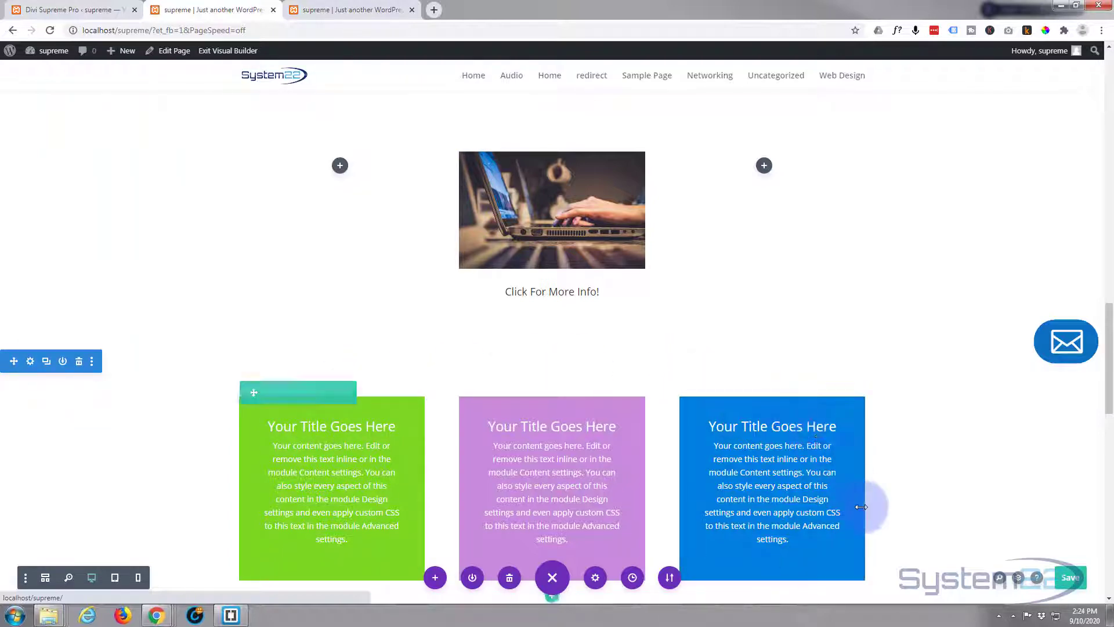
- Save, exit the Visual Builder, and scroll to the 'Click For More Info!' laptop blurb
click(1070, 578)
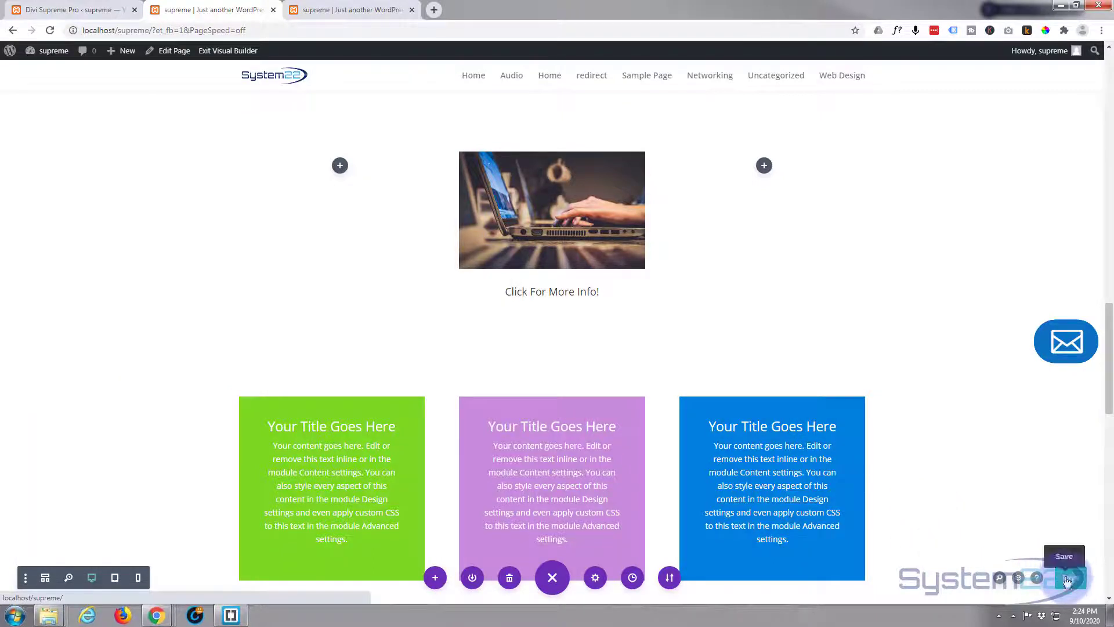
click(230, 51)
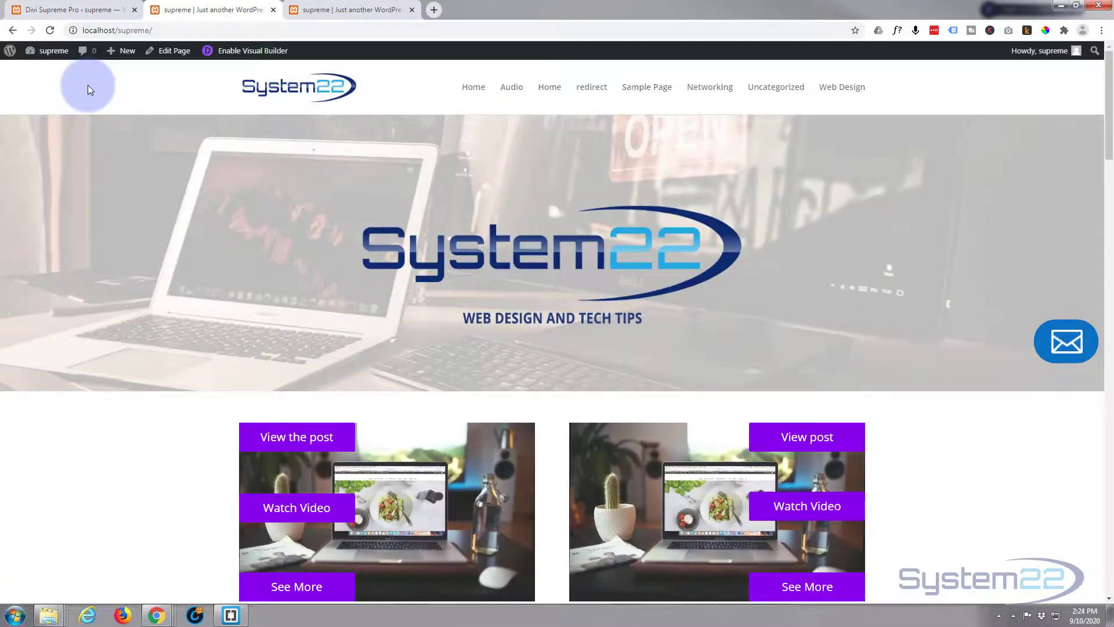
scroll(147, 110, down, 15)
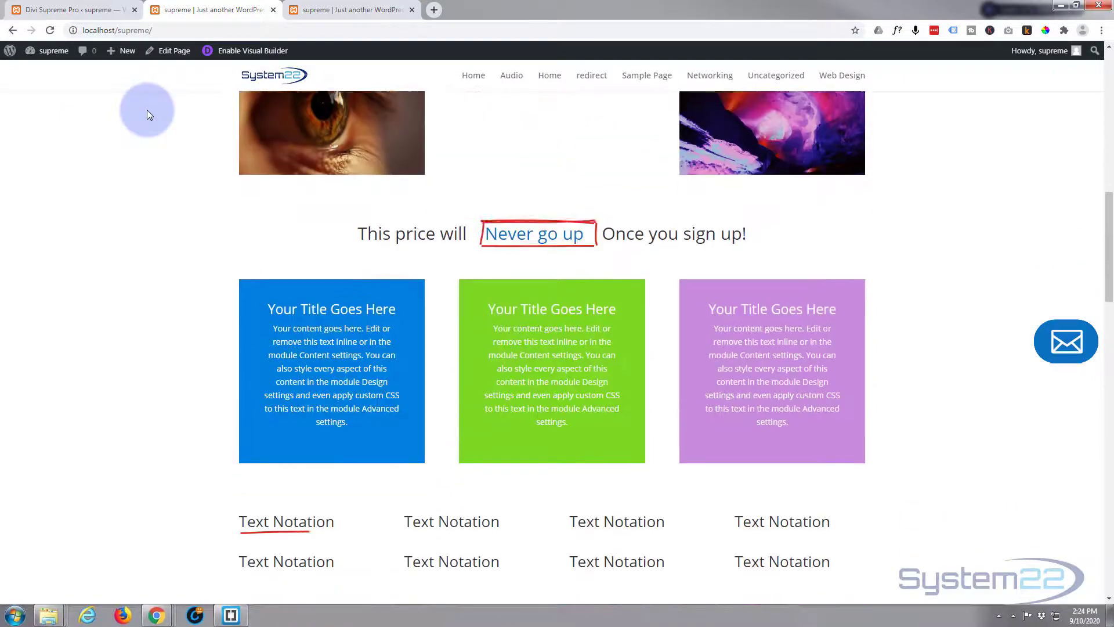
scroll(148, 109, down, 8)
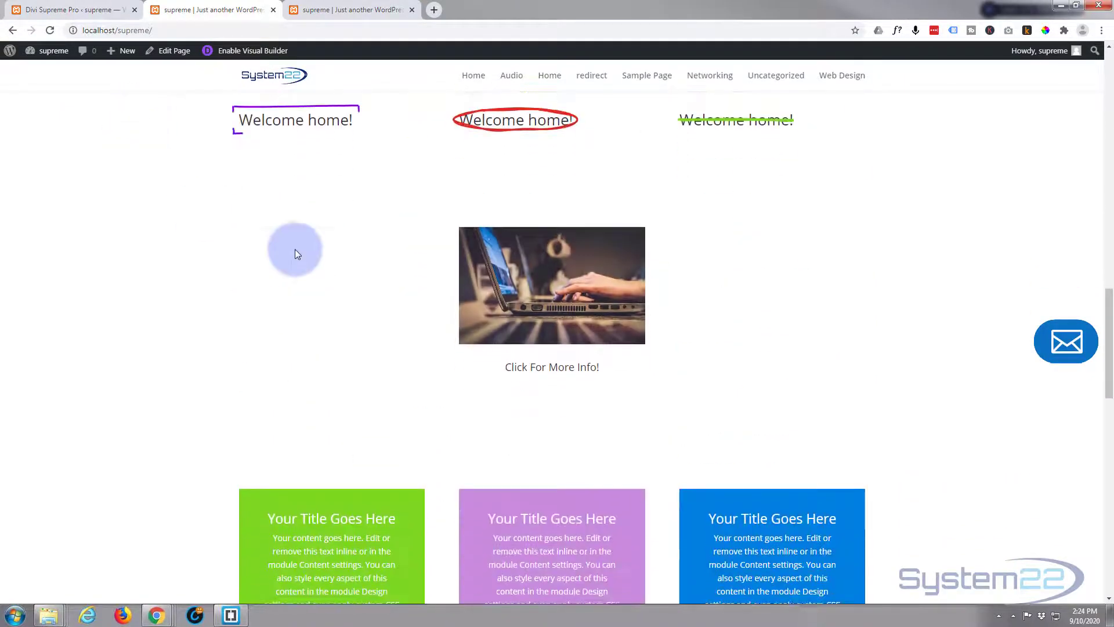
click(542, 300)
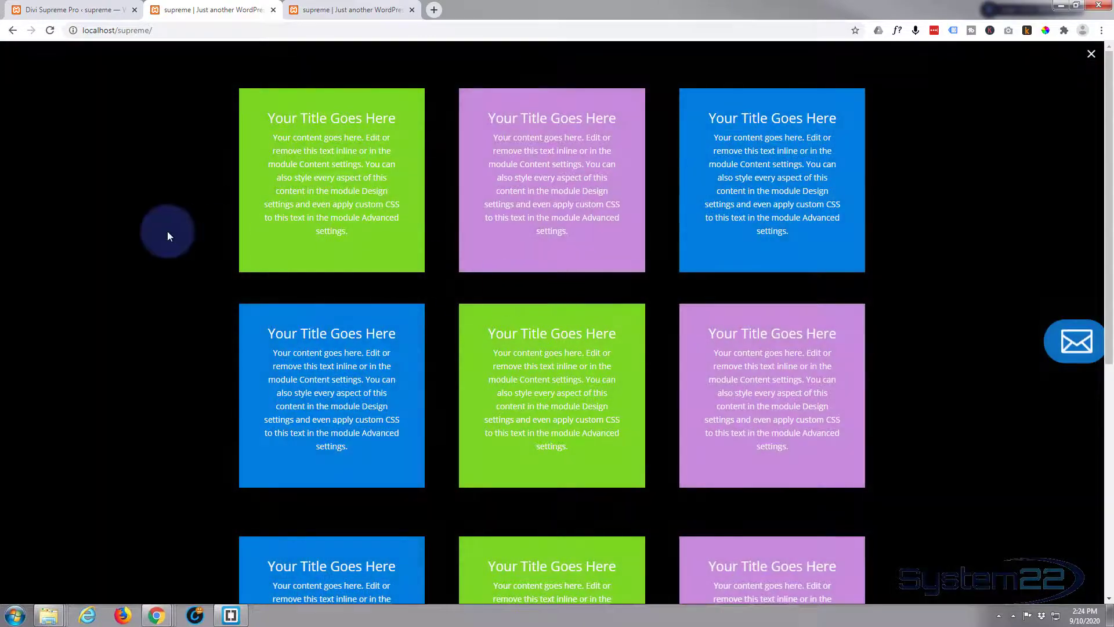
scroll(138, 328, down, 7)
scroll(137, 328, up, 7)
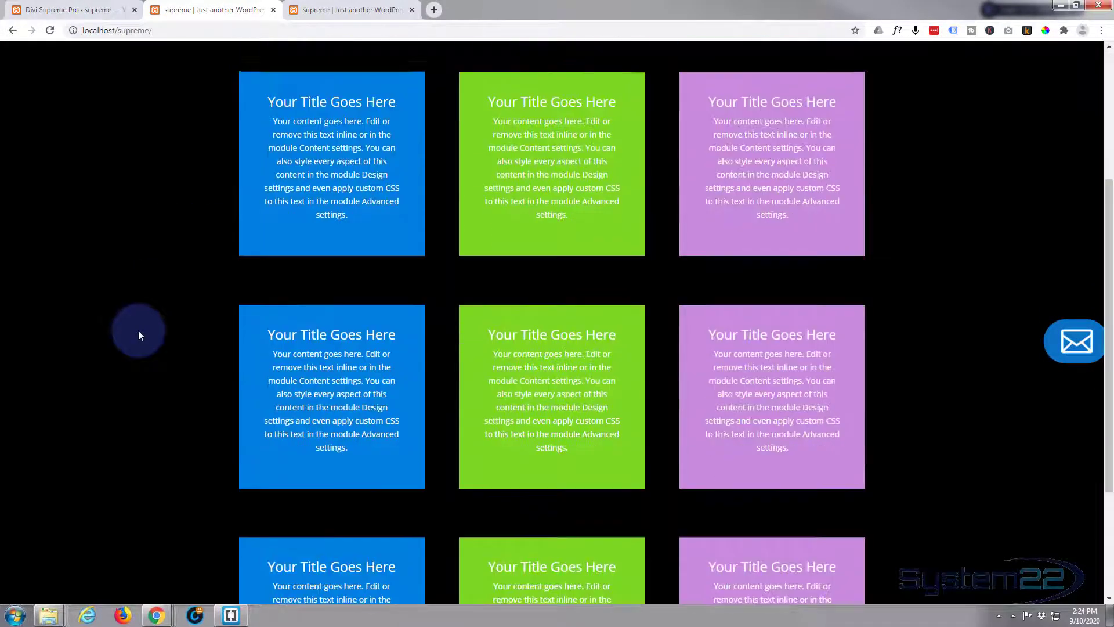
scroll(138, 335, down, 3)
scroll(138, 336, up, 3)
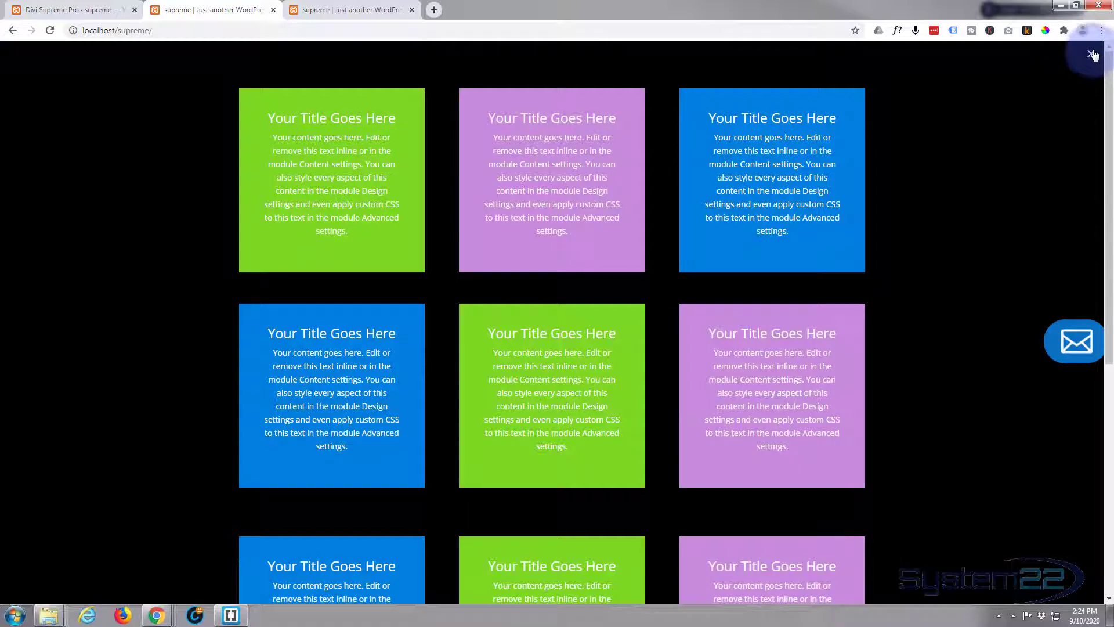
click(1092, 56)
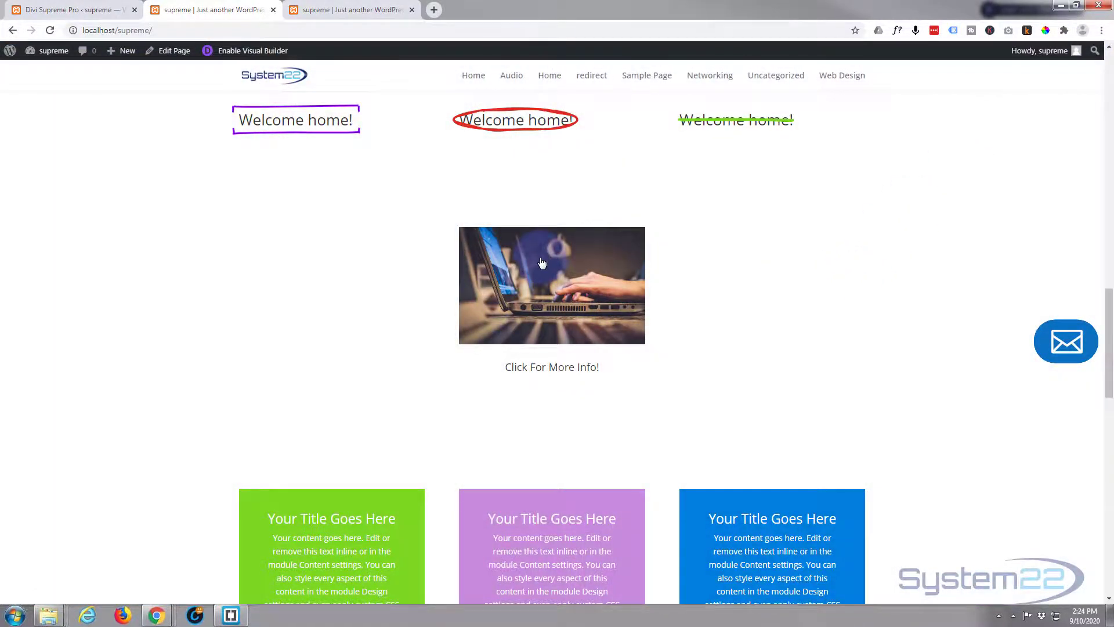
click(541, 263)
scroll(277, 284, down, 3)
scroll(280, 290, up, 3)
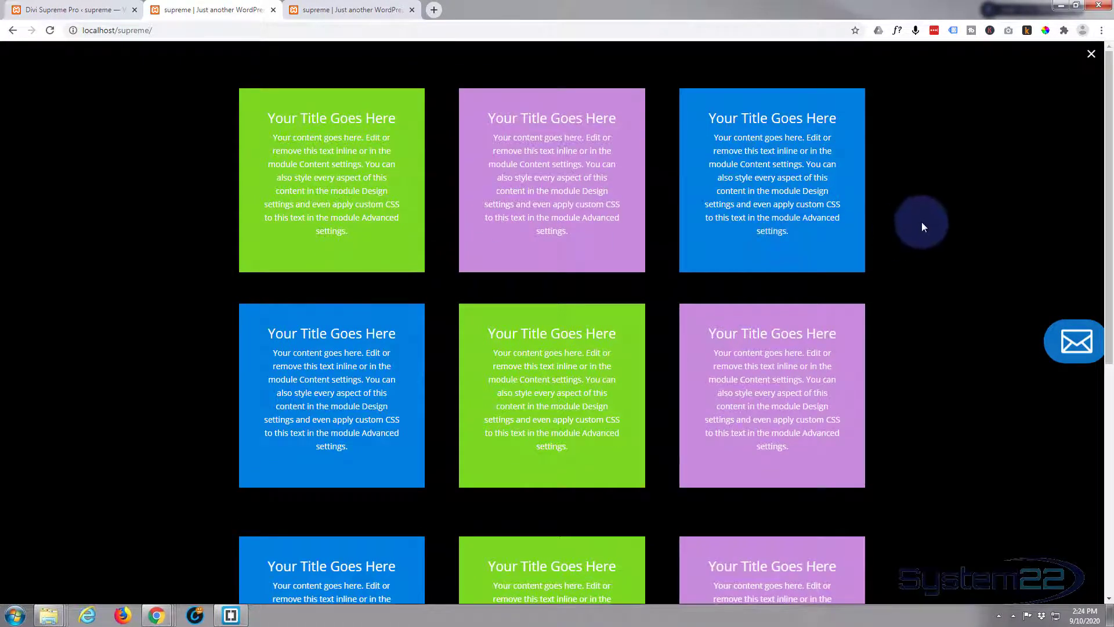
click(1092, 55)
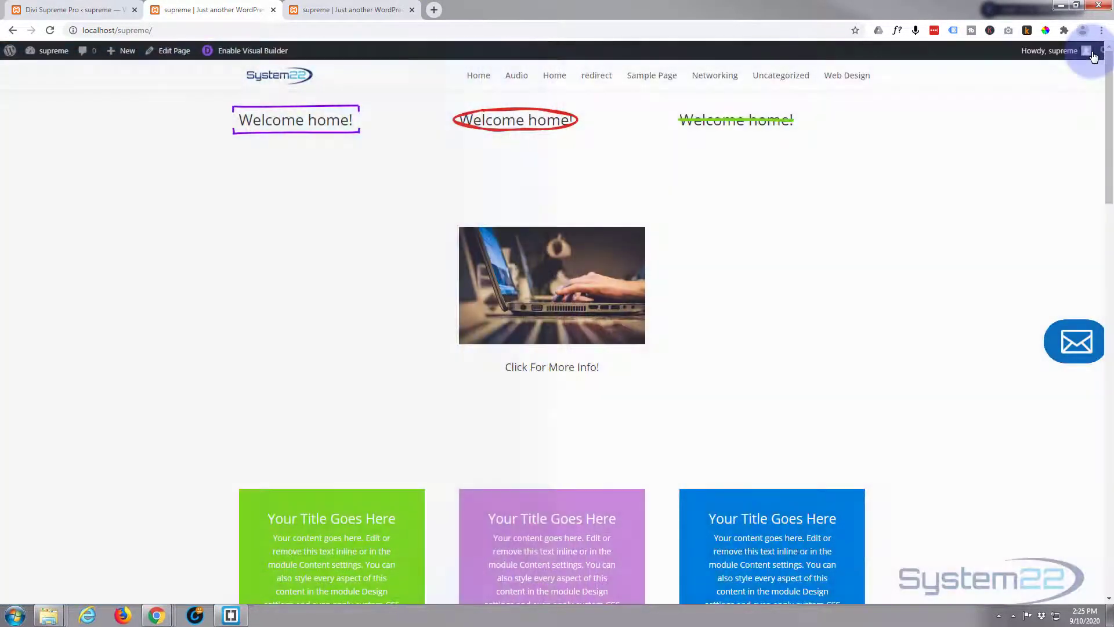
scroll(764, 329, up, 3)
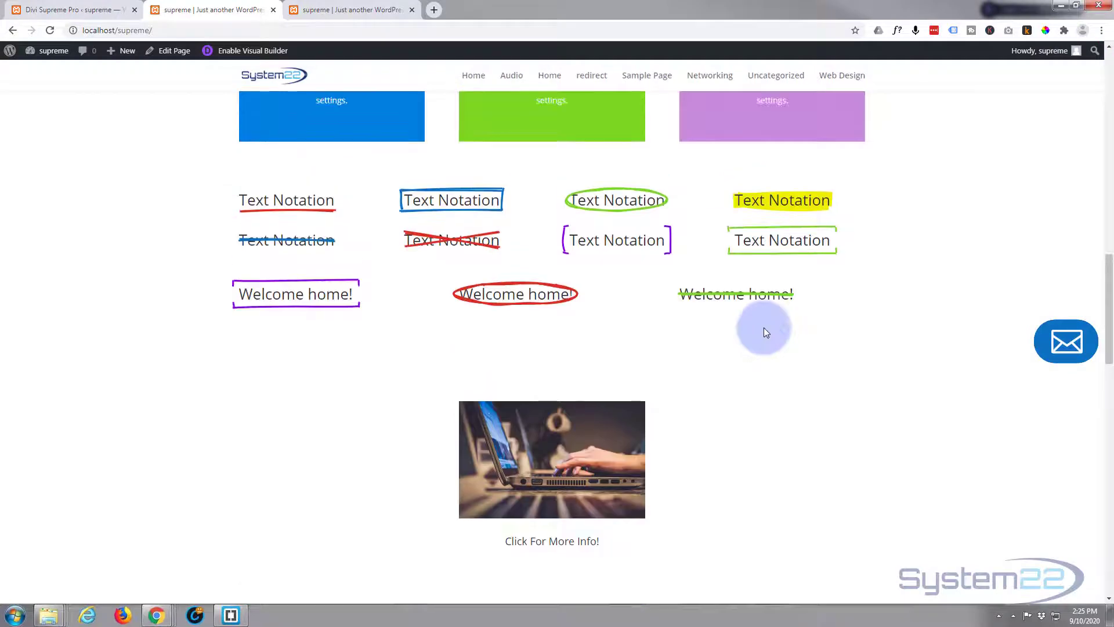
scroll(764, 329, down, 3)
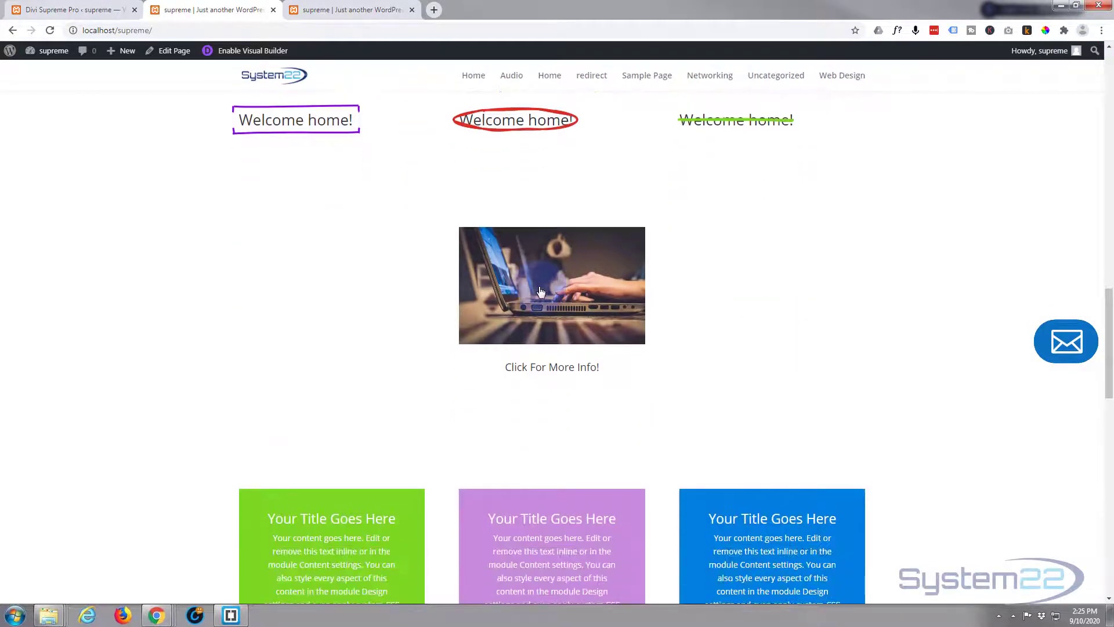